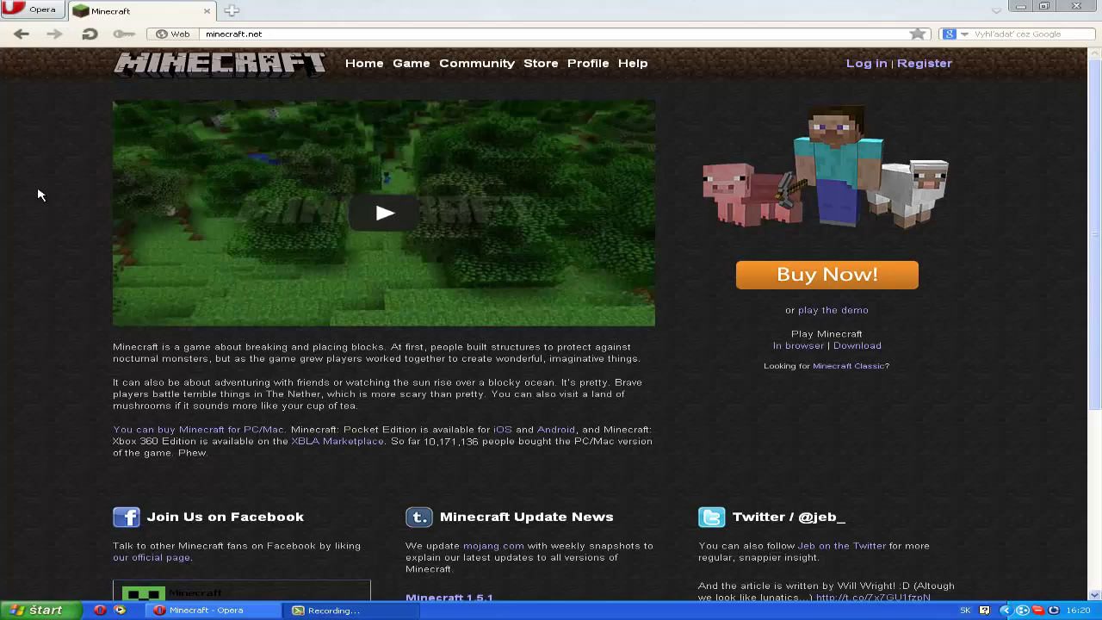
Step: Open the minecraft.net Download page that lists Minecraft.exe and the multiplayer server downloads
{"action": "left_click", "coordinate": [861, 347]}
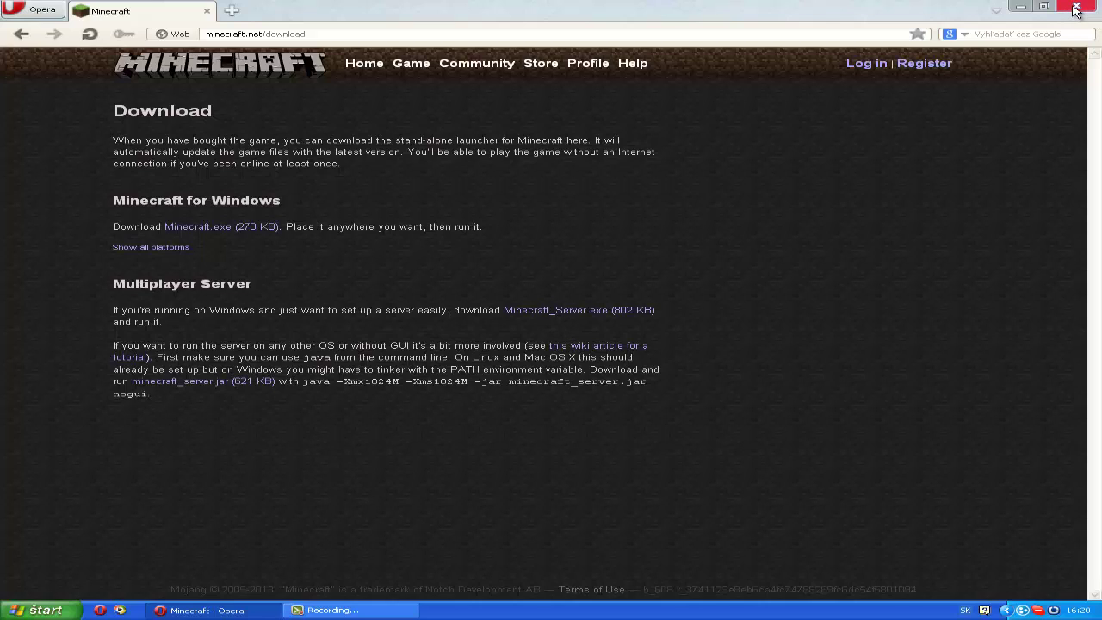
Step: Close Opera, then create a desktop folder named 'szerver' next to Minecraft_Server and open it
{"action": "left_click", "coordinate": [1075, 9]}
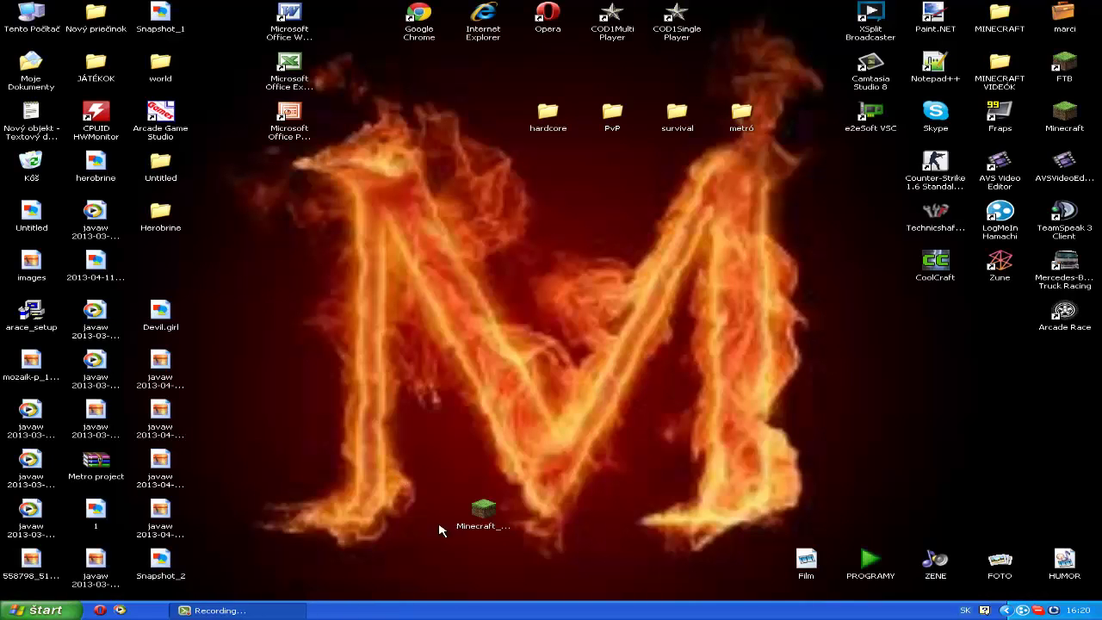
{"action": "left_click_drag", "start_coordinate": [469, 524], "coordinate": [430, 521]}
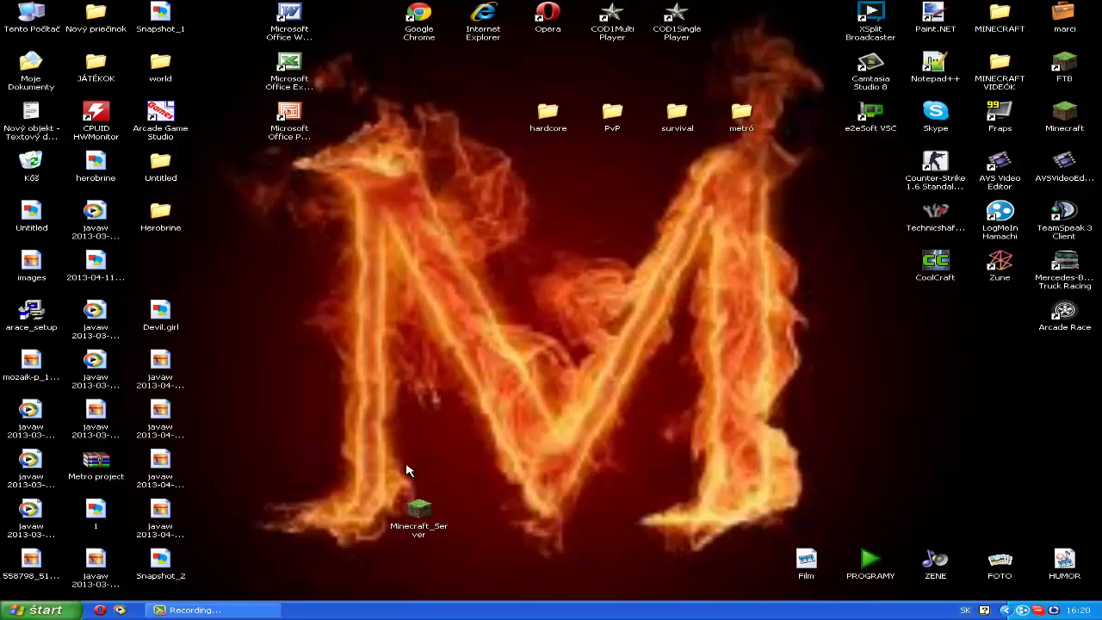
{"action": "right_click", "coordinate": [522, 427]}
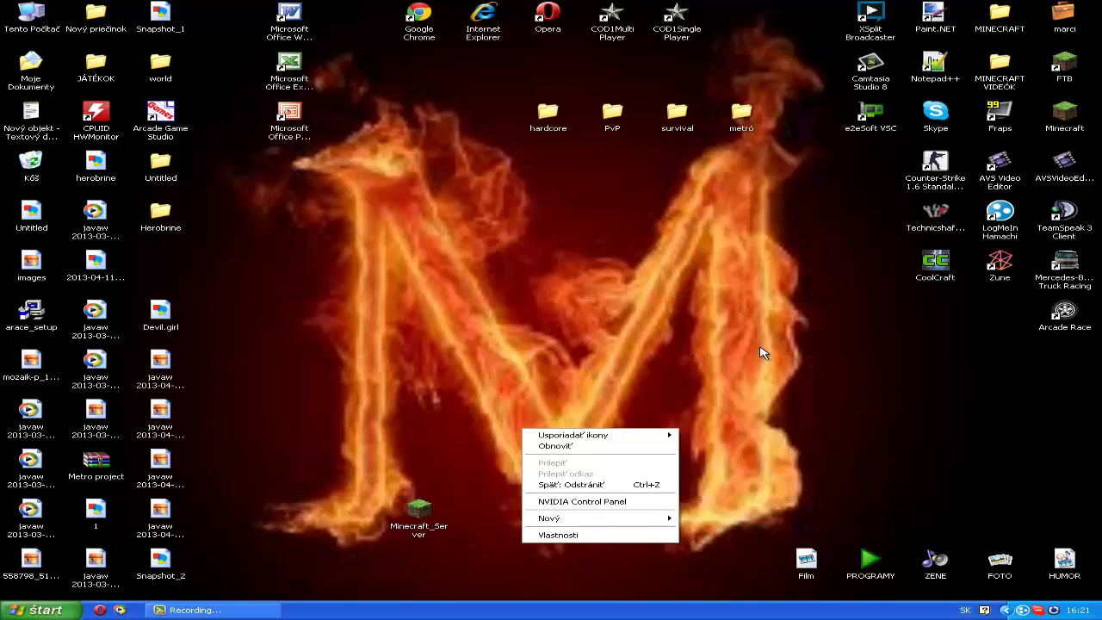
{"action": "mouse_move", "coordinate": [651, 519]}
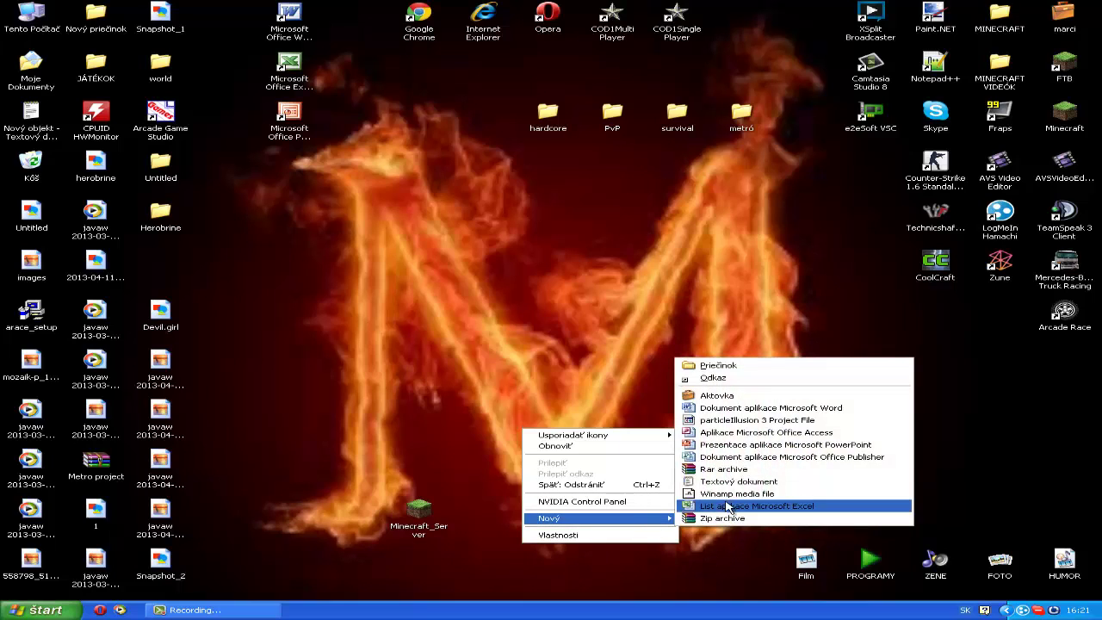
{"action": "left_click", "coordinate": [717, 365]}
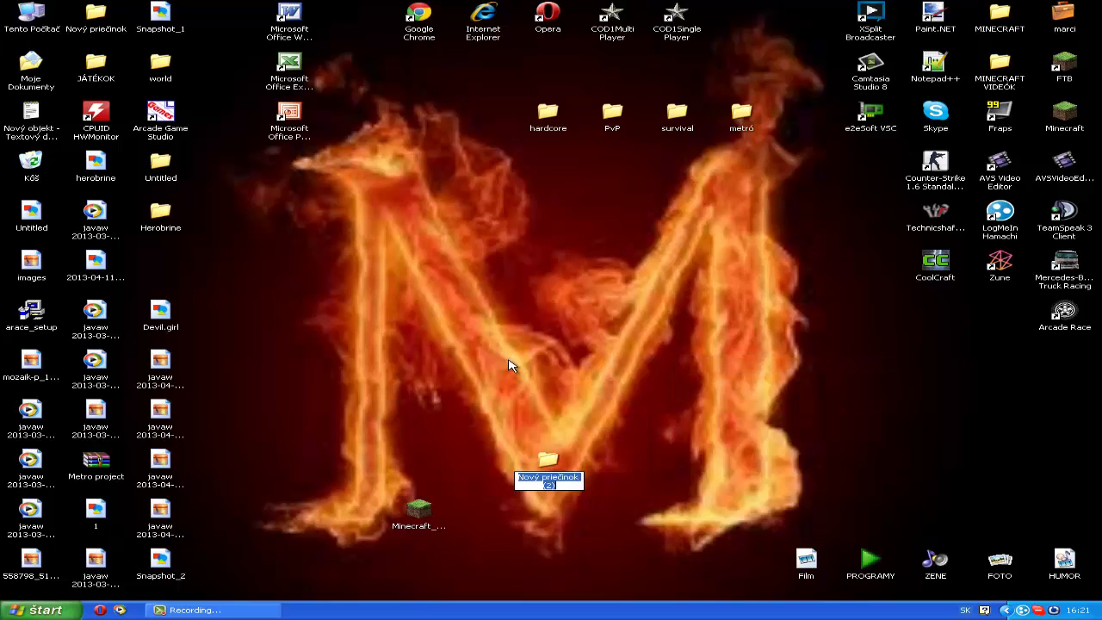
{"action": "key", "text": "BackSpace"}
{"action": "type", "text": "szerver"}
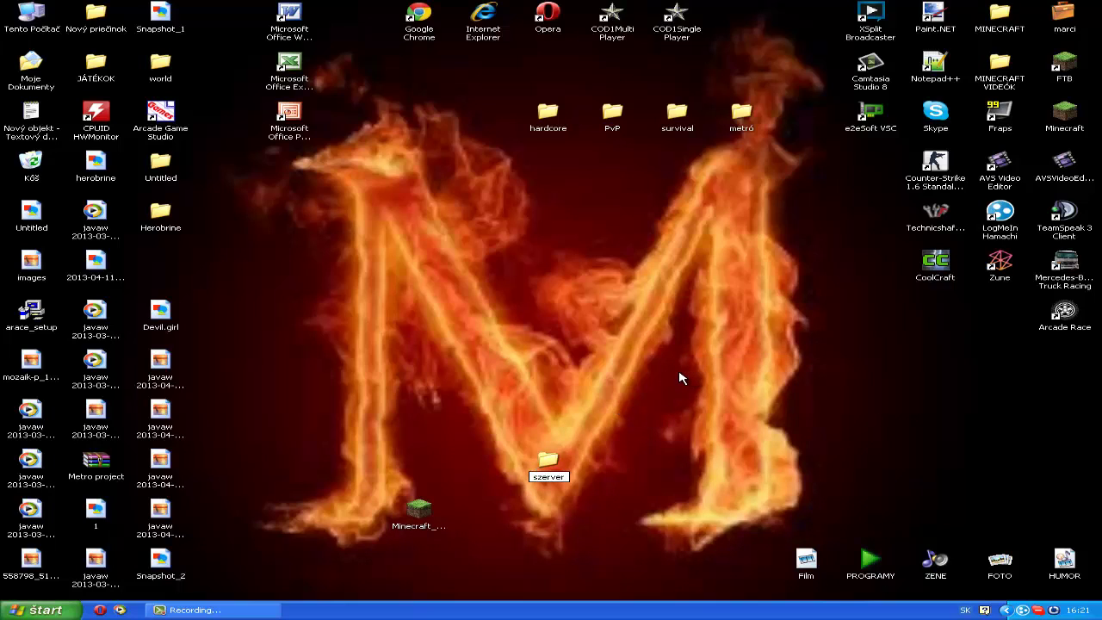
{"action": "key", "text": "Return"}
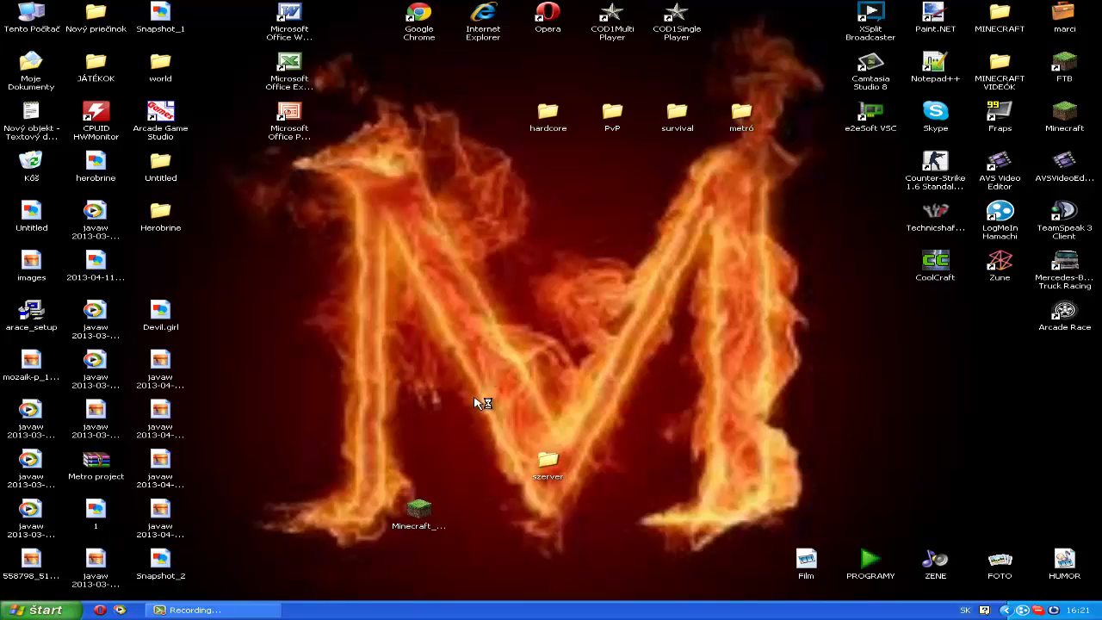
{"action": "key", "text": "Return"}
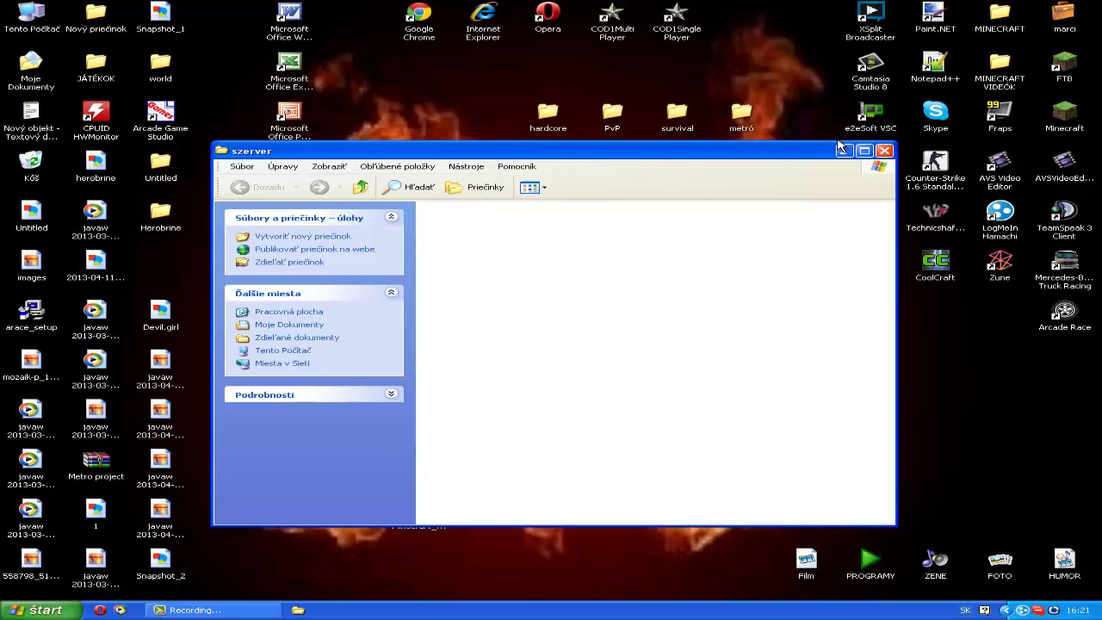
Step: Place the szerver window beside the Minecraft_Server icon and launch it, which raises a Java jarfile error
{"action": "left_click_drag", "start_coordinate": [784, 151], "coordinate": [822, 28]}
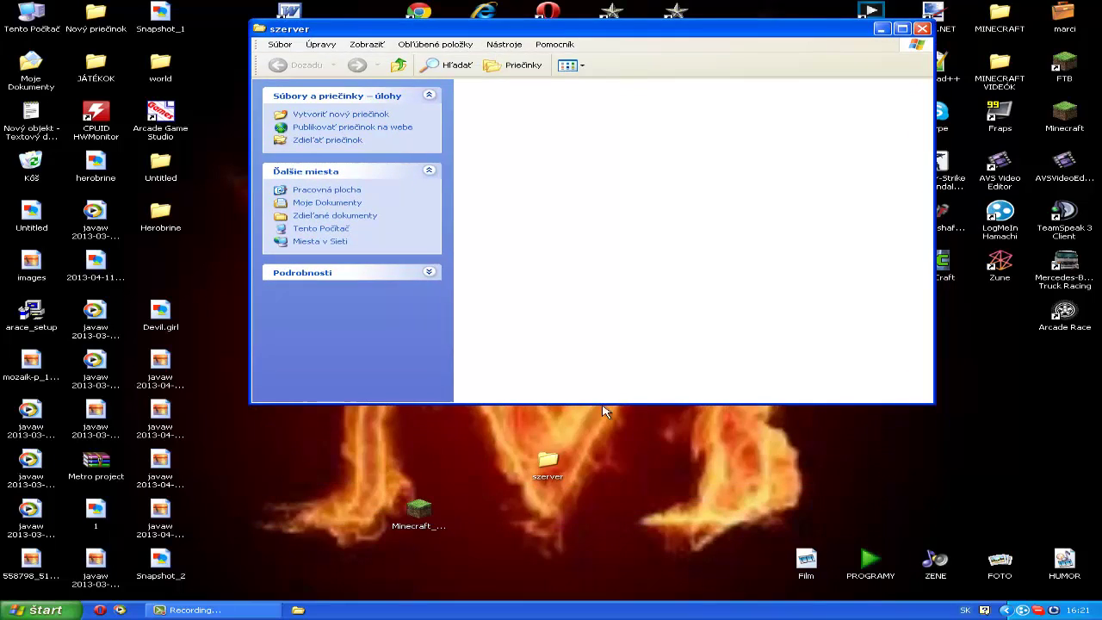
{"action": "left_click", "coordinate": [424, 515]}
{"action": "left_click_drag", "start_coordinate": [424, 515], "coordinate": [424, 468]}
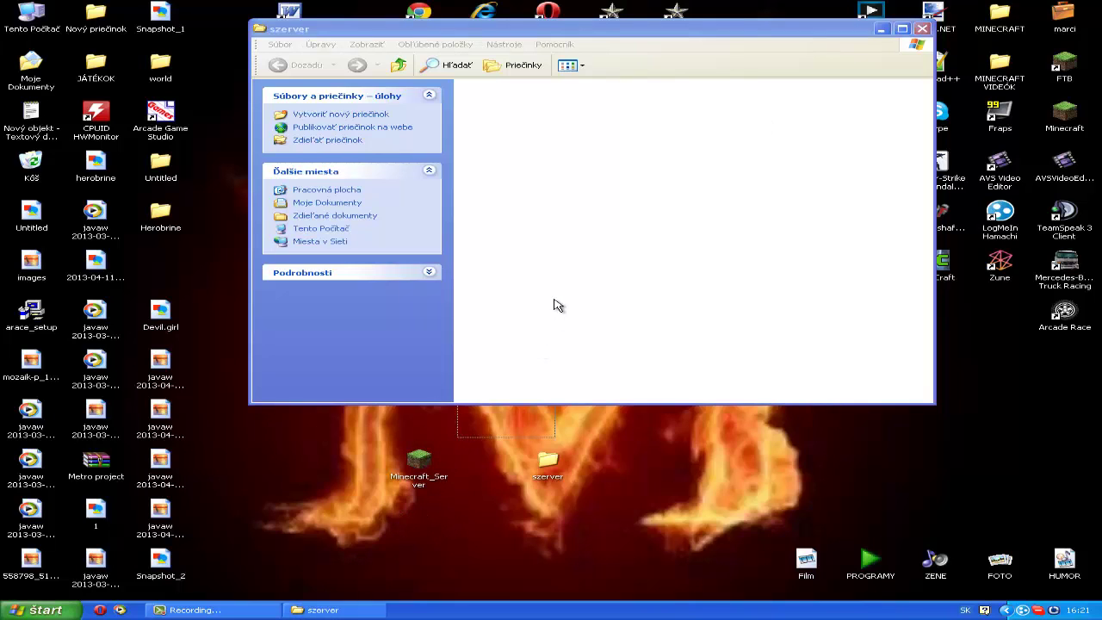
{"action": "left_click", "coordinate": [426, 469]}
{"action": "left_click", "coordinate": [556, 284]}
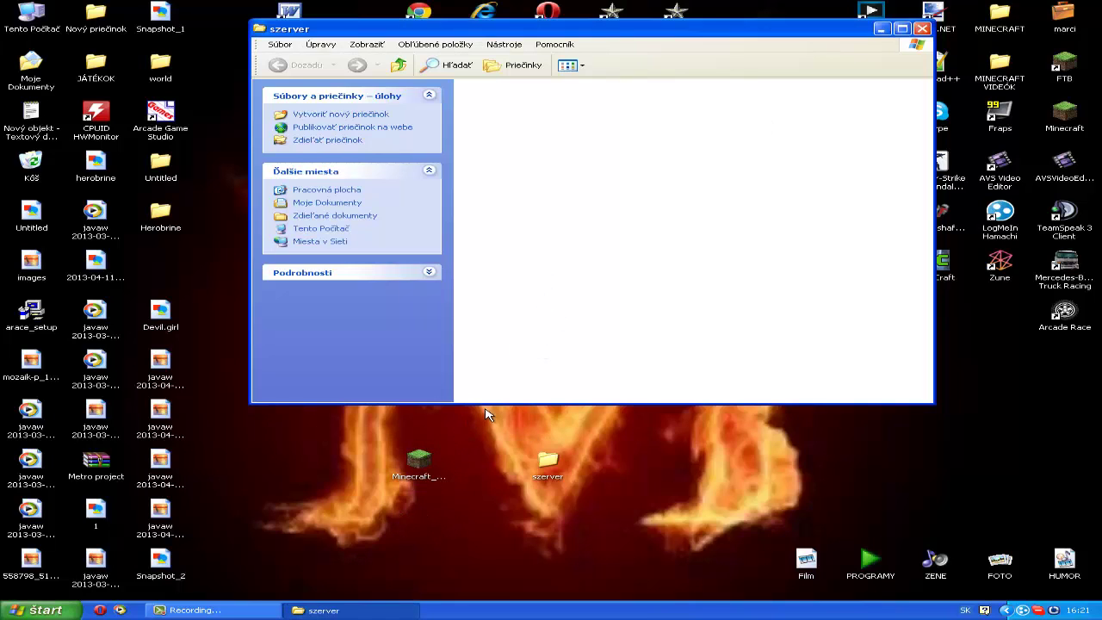
{"action": "left_click", "coordinate": [429, 461]}
{"action": "left_click_drag", "start_coordinate": [483, 353], "coordinate": [527, 306]}
{"action": "left_click", "coordinate": [422, 496]}
{"action": "left_click", "coordinate": [426, 475]}
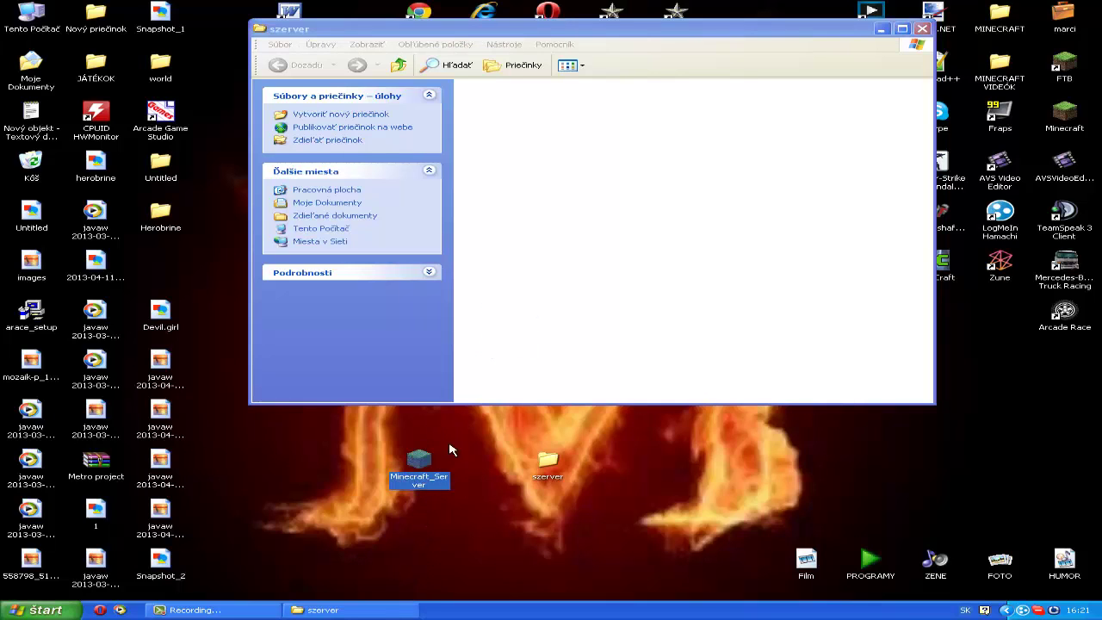
{"action": "left_click", "coordinate": [453, 452]}
{"action": "double_click", "coordinate": [428, 464]}
Step: Move the Minecraft_Server file into the szerver folder and select it there
{"action": "left_click", "coordinate": [480, 398]}
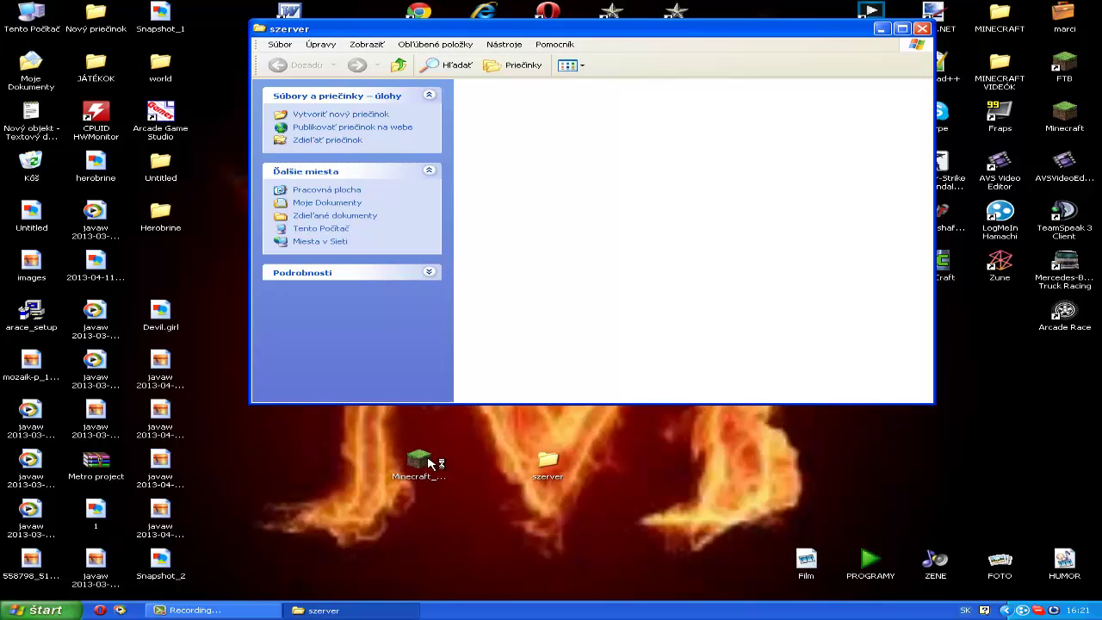
{"action": "left_click_drag", "start_coordinate": [430, 460], "coordinate": [608, 466]}
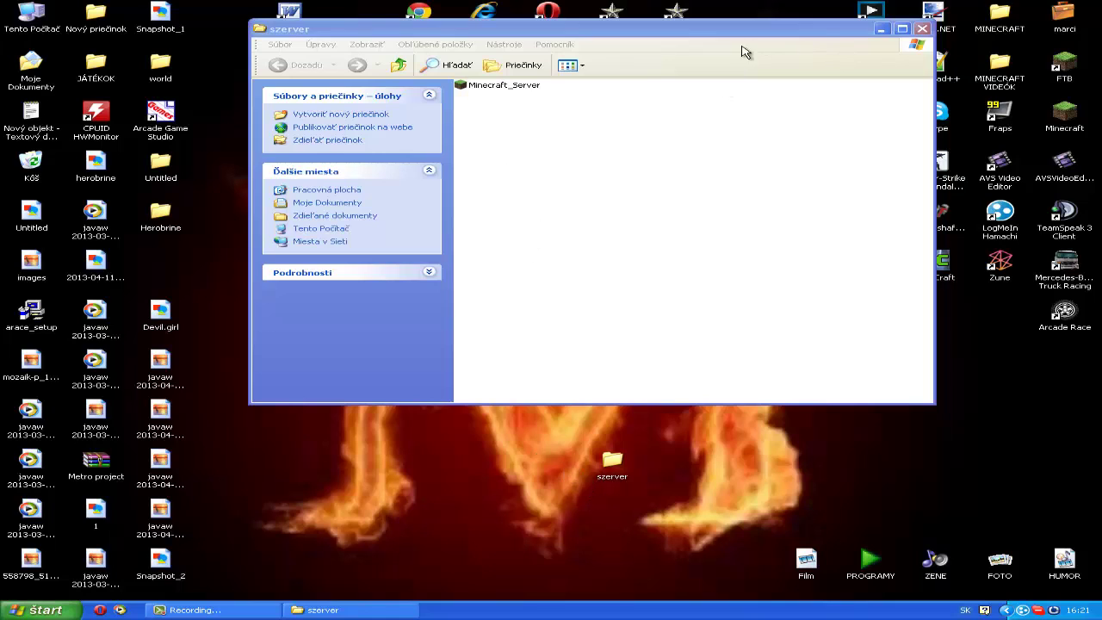
{"action": "left_click_drag", "start_coordinate": [749, 35], "coordinate": [690, 105]}
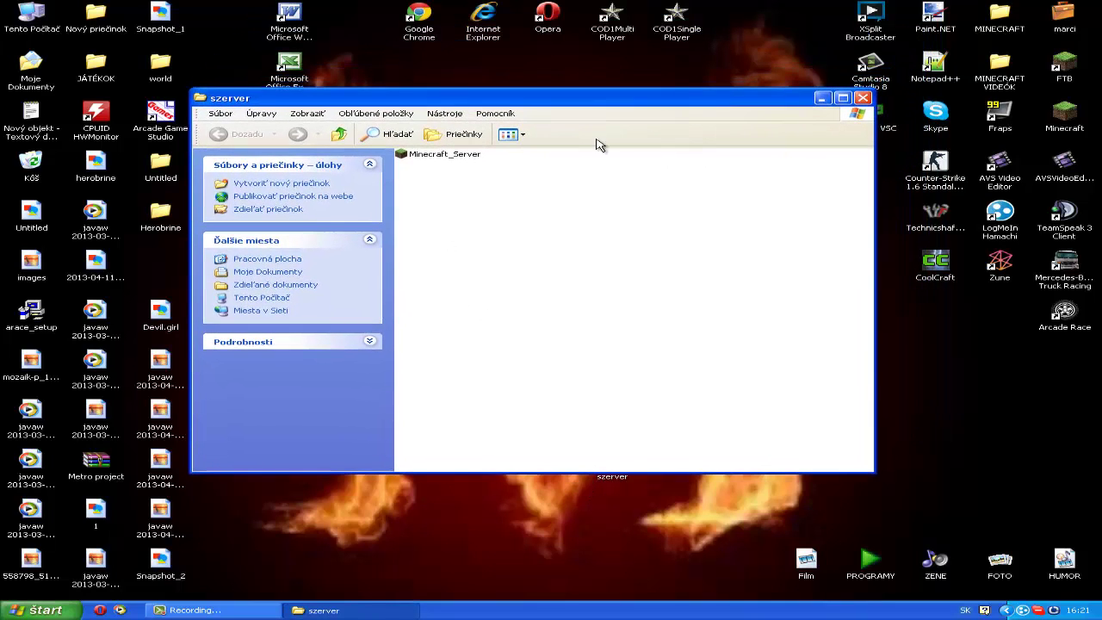
{"action": "left_click_drag", "start_coordinate": [465, 160], "coordinate": [525, 229]}
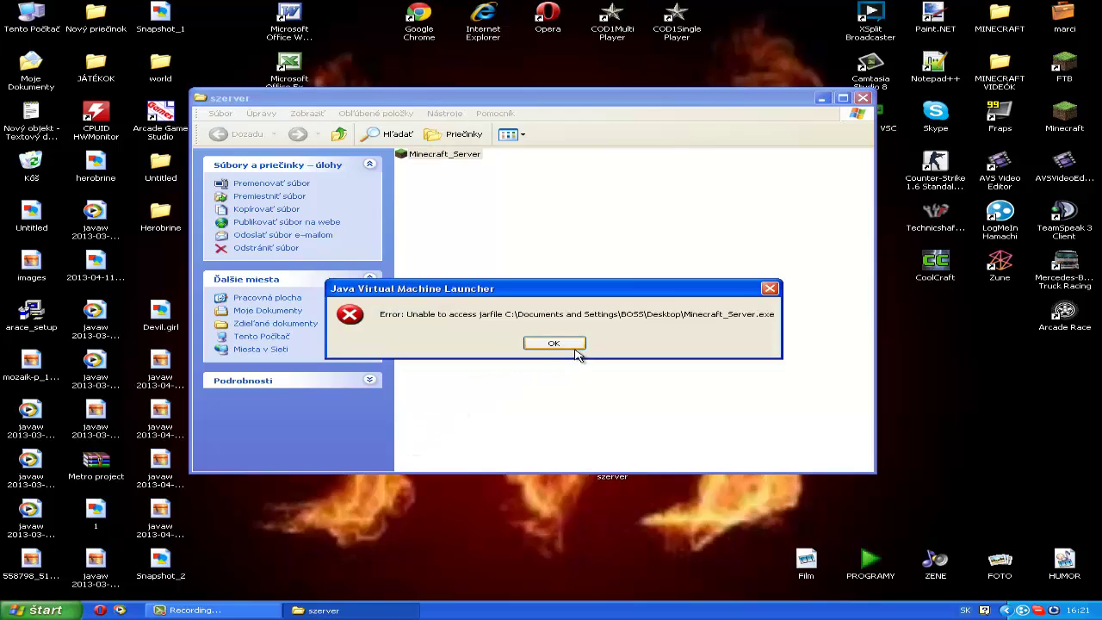
Step: Dismiss the Java jarfile error and start Minecraft_Server from the szerver folder
{"action": "left_click", "coordinate": [575, 349]}
{"action": "left_click", "coordinate": [507, 321]}
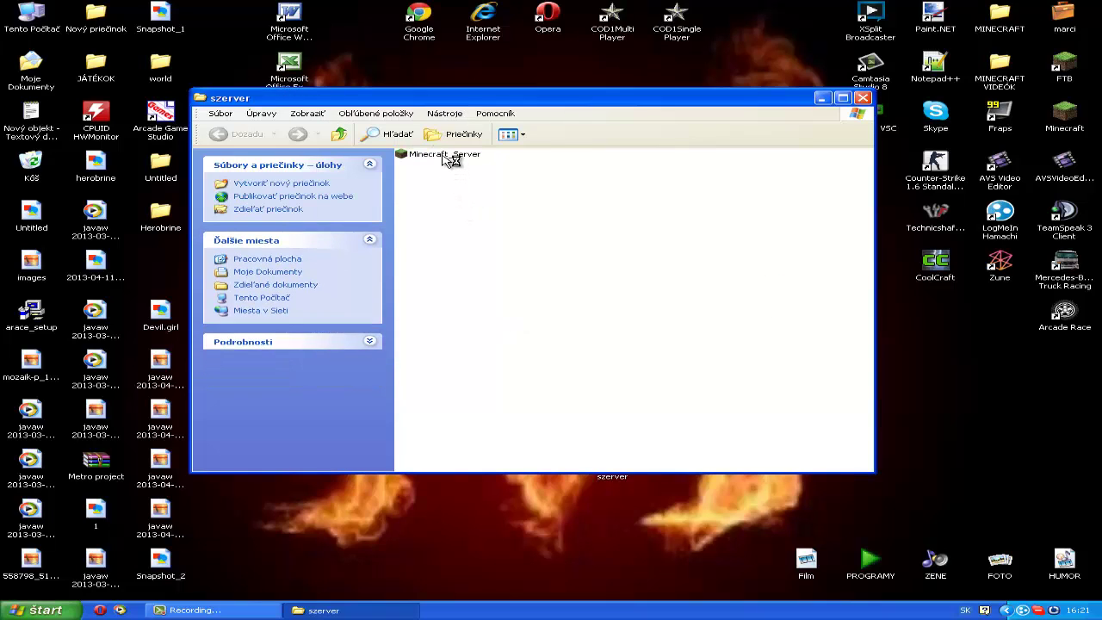
{"action": "left_click", "coordinate": [450, 158]}
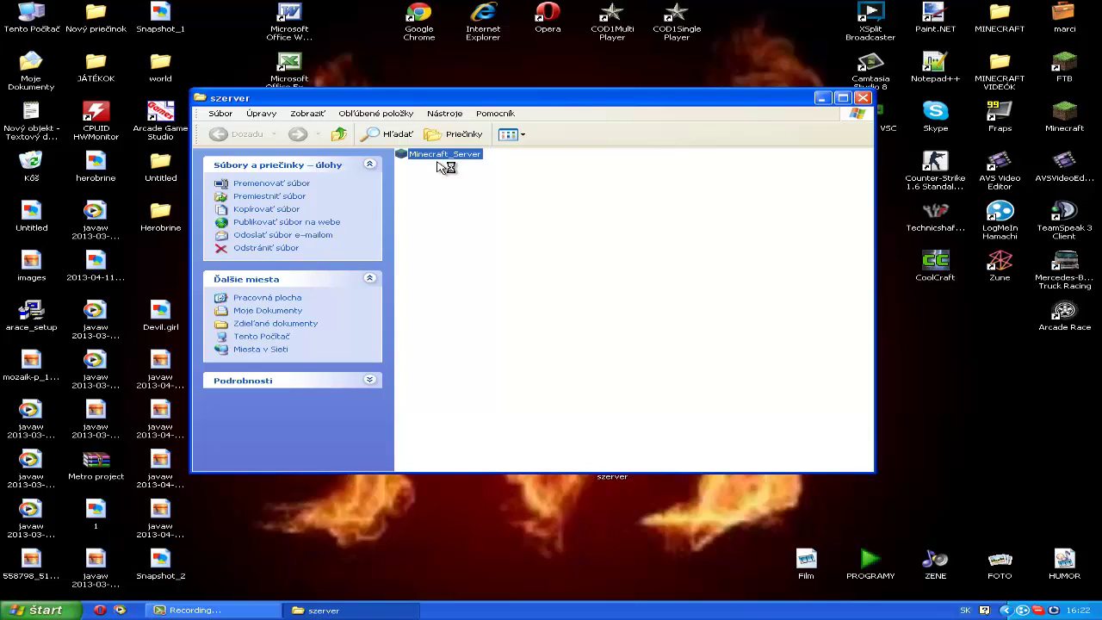
{"action": "left_click", "coordinate": [250, 611]}
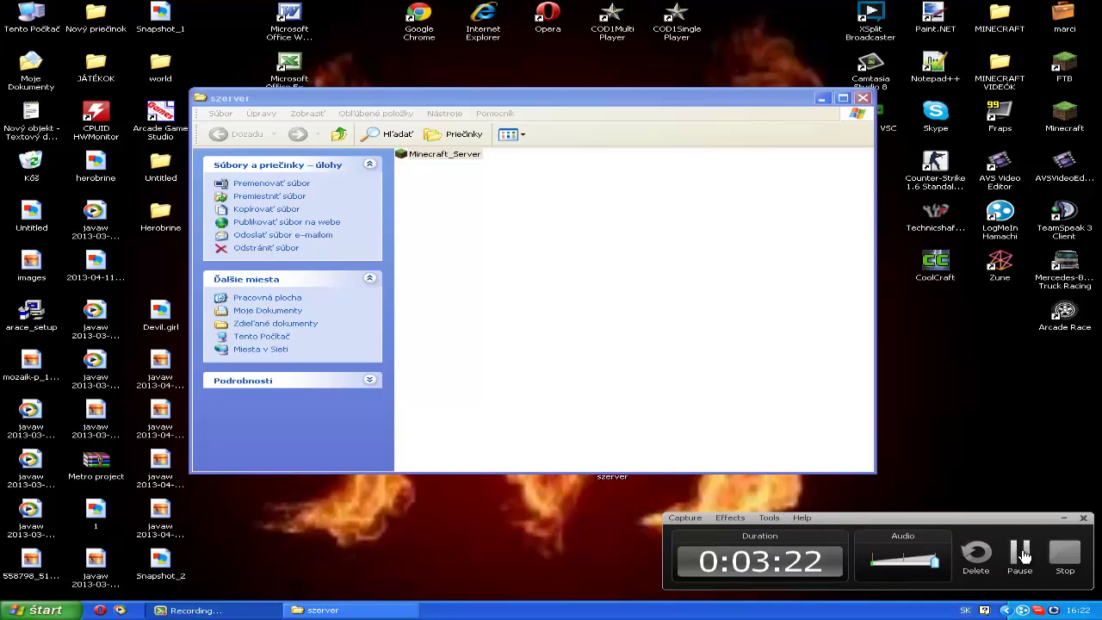
{"action": "left_click", "coordinate": [1022, 555]}
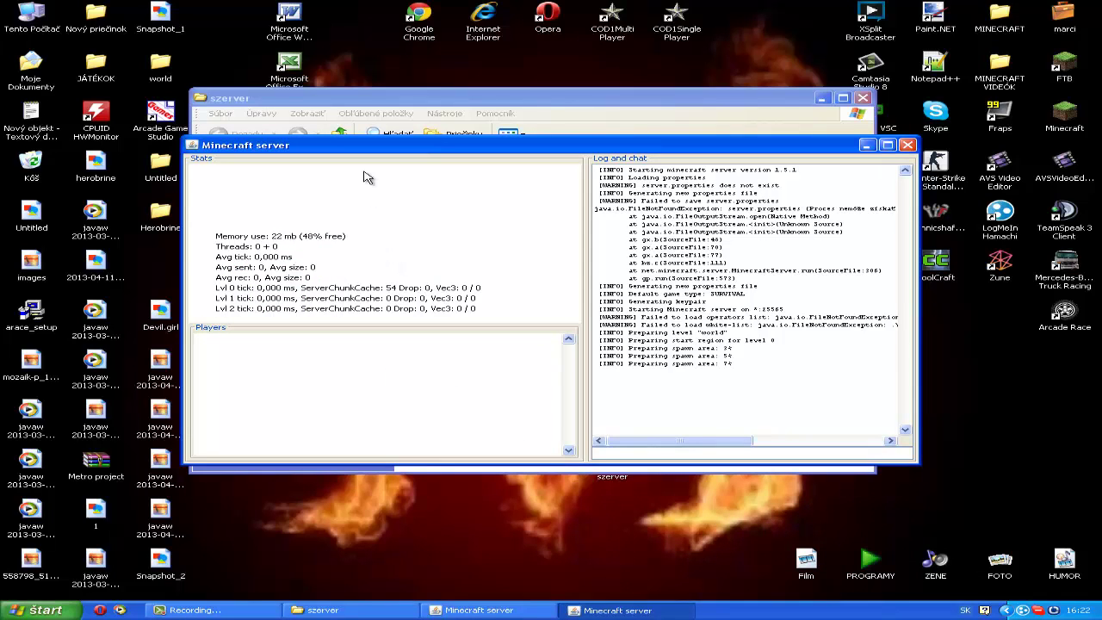
Step: Check the files generated in szerver and bring the Minecraft server window back to front
{"action": "left_click", "coordinate": [369, 107]}
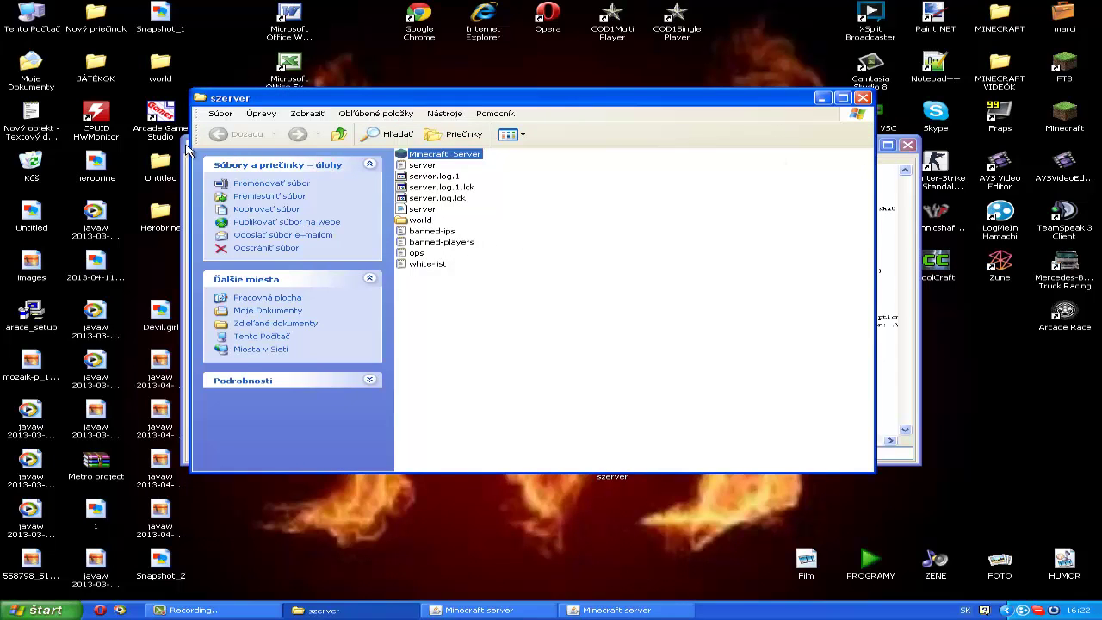
{"action": "left_click", "coordinate": [191, 146]}
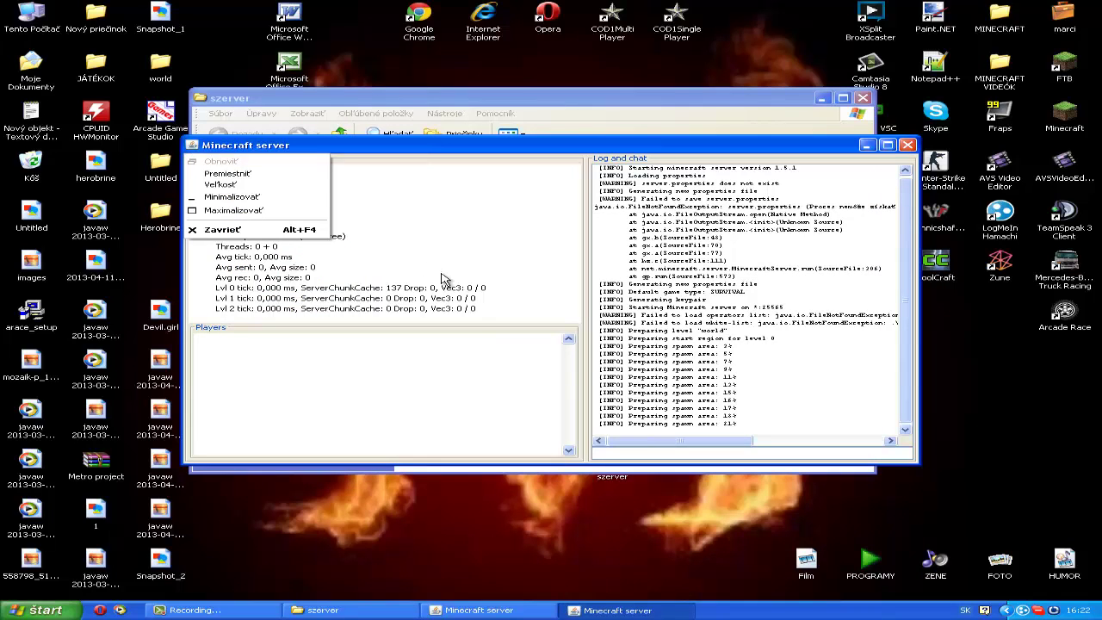
{"action": "left_click", "coordinate": [719, 426]}
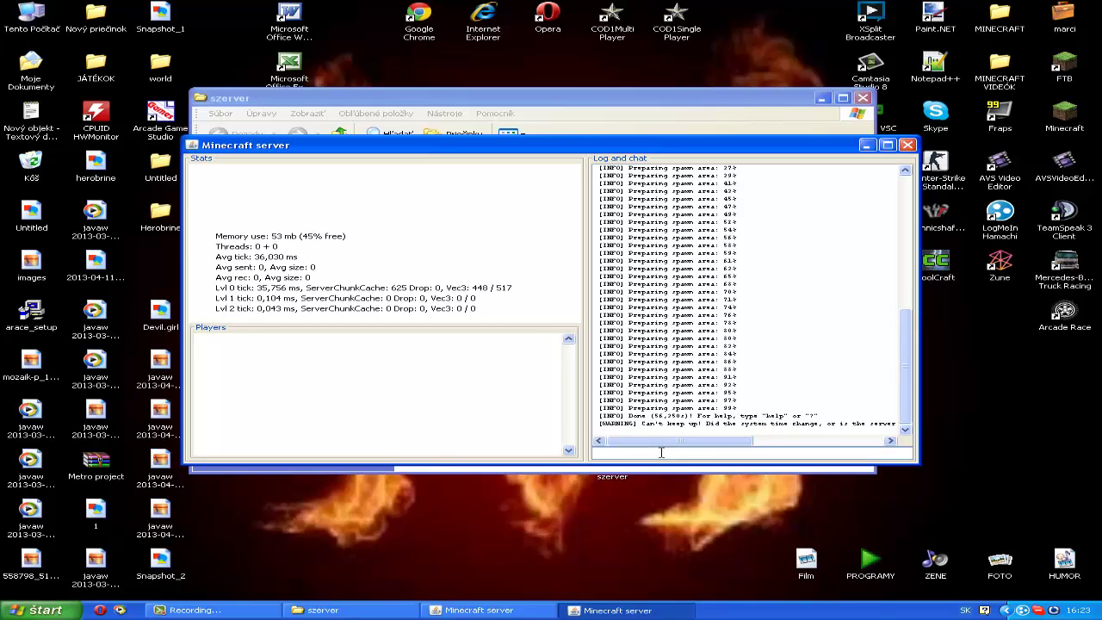
Step: After spawn preparation finishes, shut the server down with the 'stop' command
{"action": "left_click", "coordinate": [661, 452]}
{"action": "type", "text": "stop"}
{"action": "key", "text": "Return"}
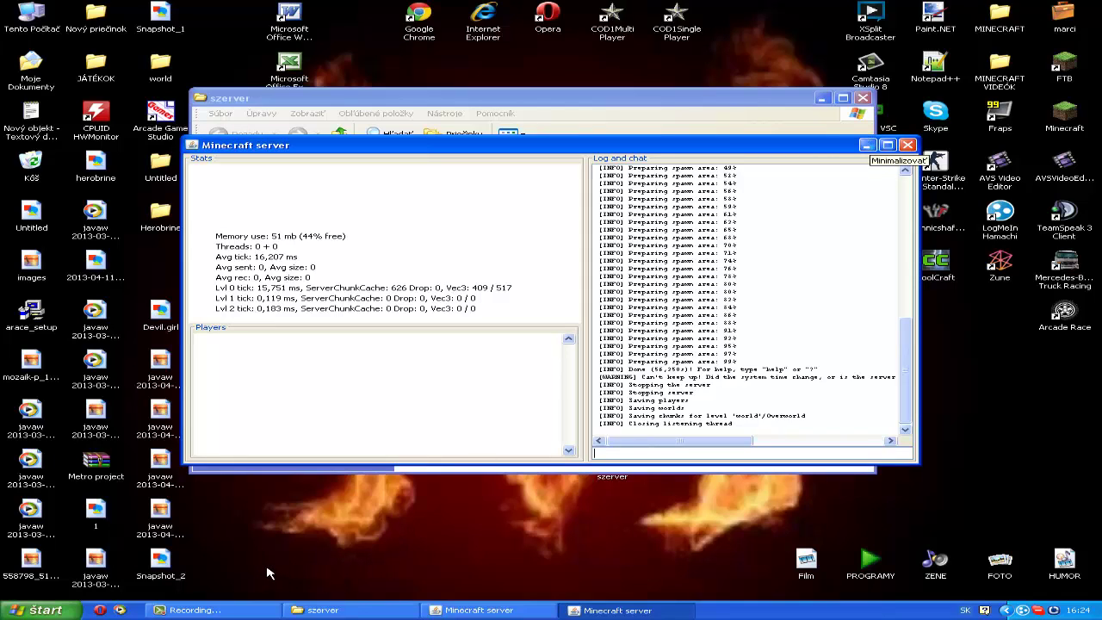
Step: Select the server properties file in the szerver folder and open it in Notepad
{"action": "left_click", "coordinate": [237, 609]}
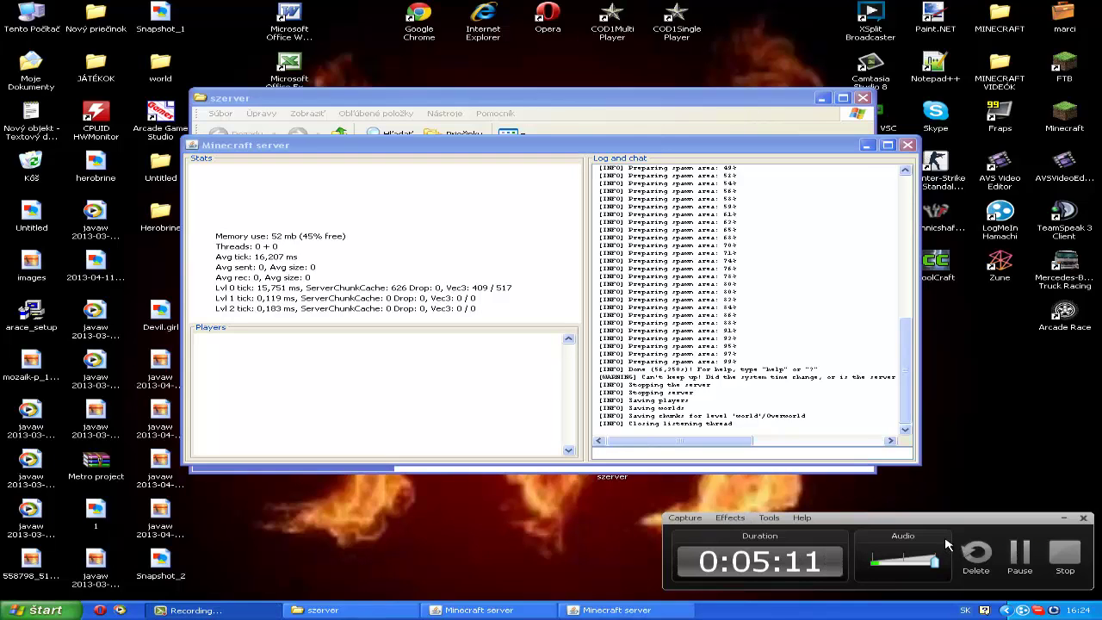
{"action": "left_click", "coordinate": [1020, 554]}
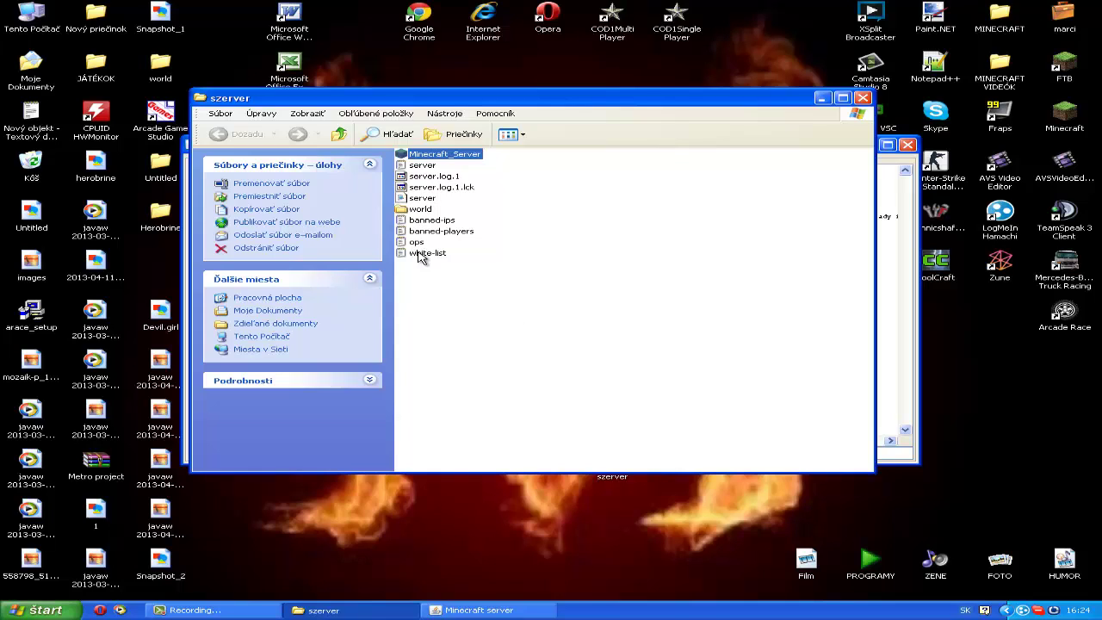
{"action": "left_click", "coordinate": [469, 258]}
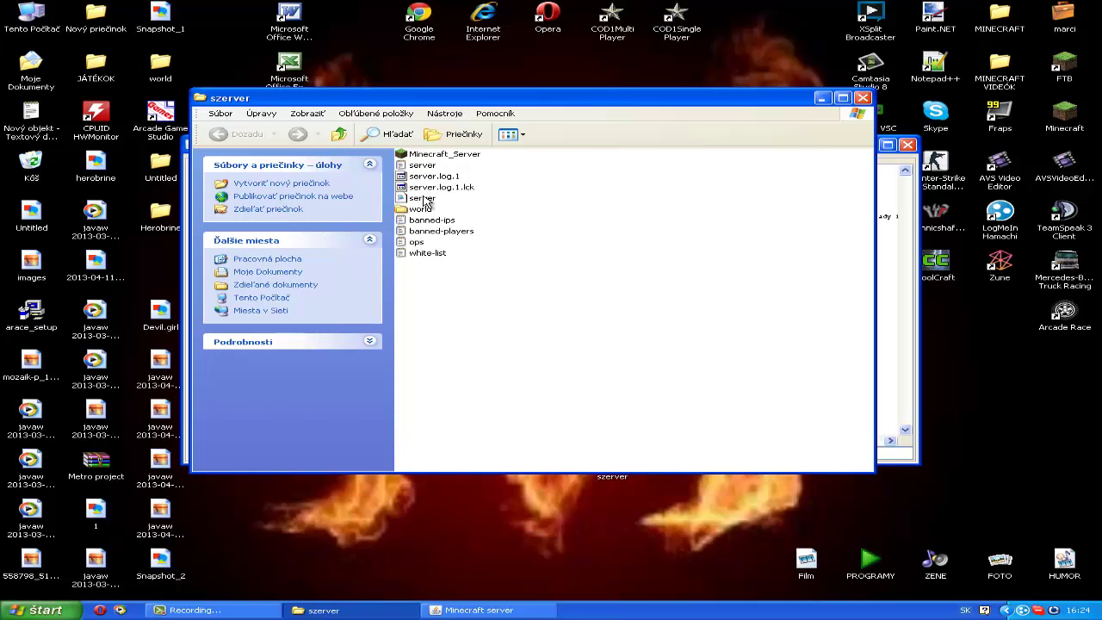
{"action": "left_click", "coordinate": [424, 199]}
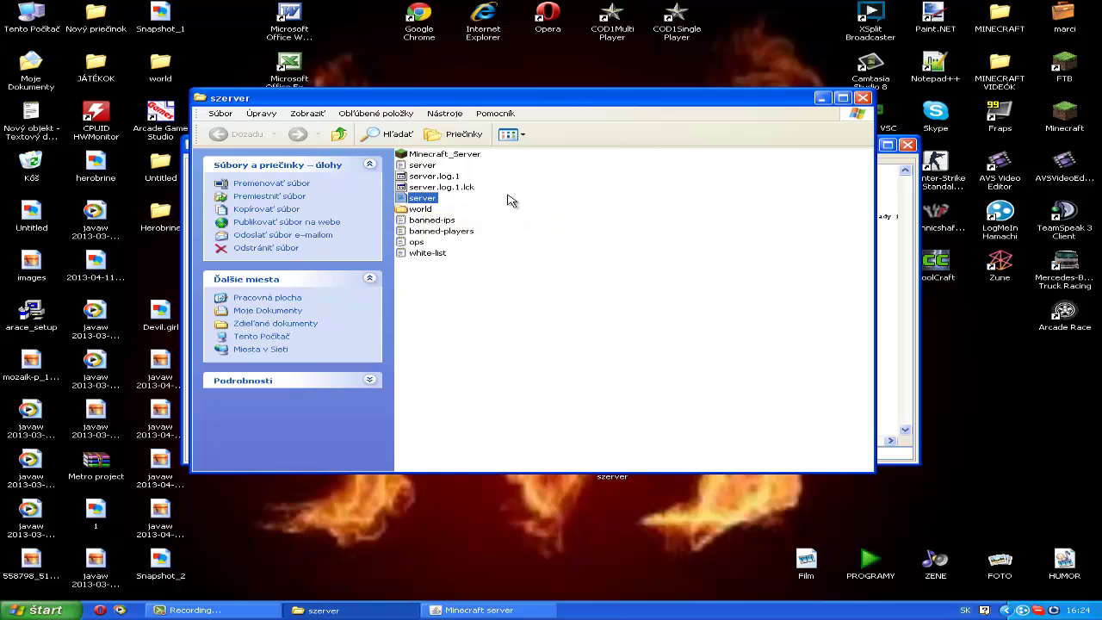
{"action": "left_click", "coordinate": [436, 207]}
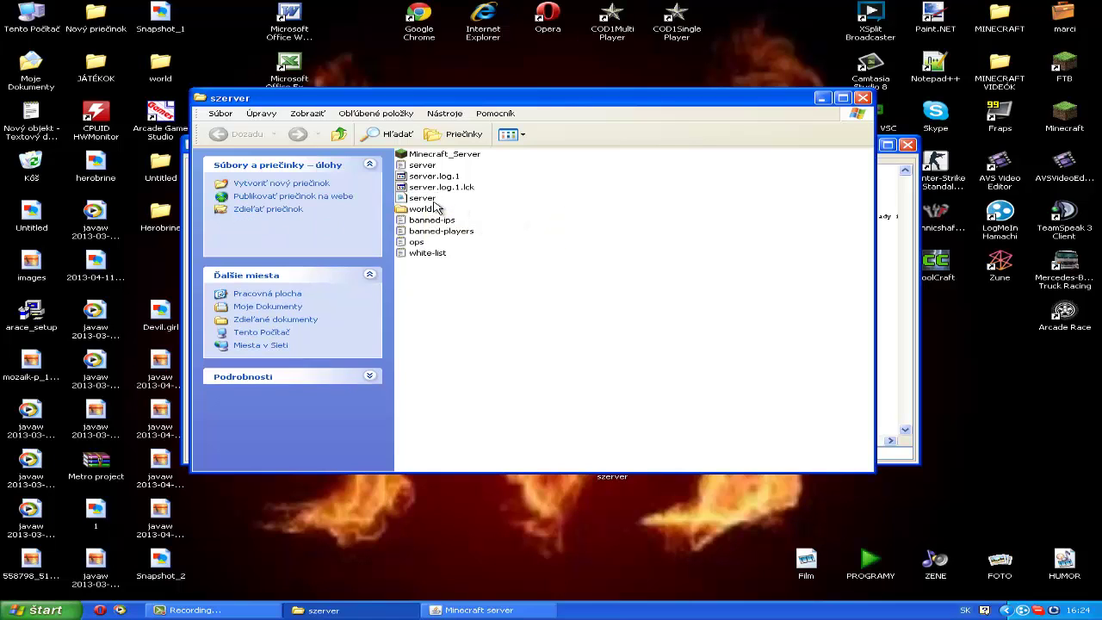
{"action": "left_click", "coordinate": [432, 197]}
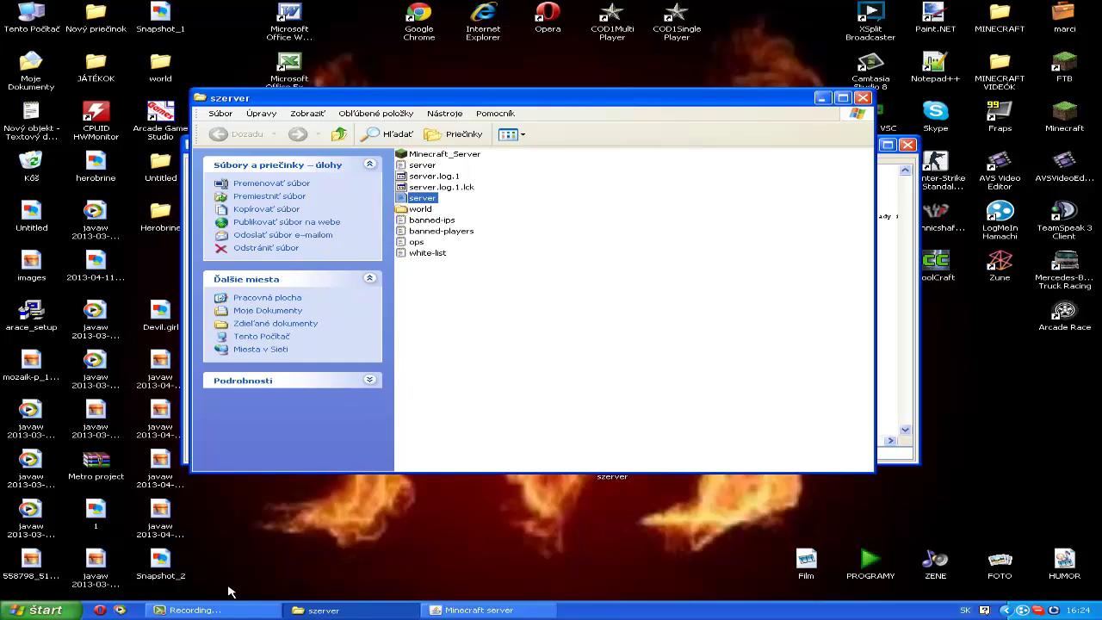
{"action": "left_click", "coordinate": [243, 609]}
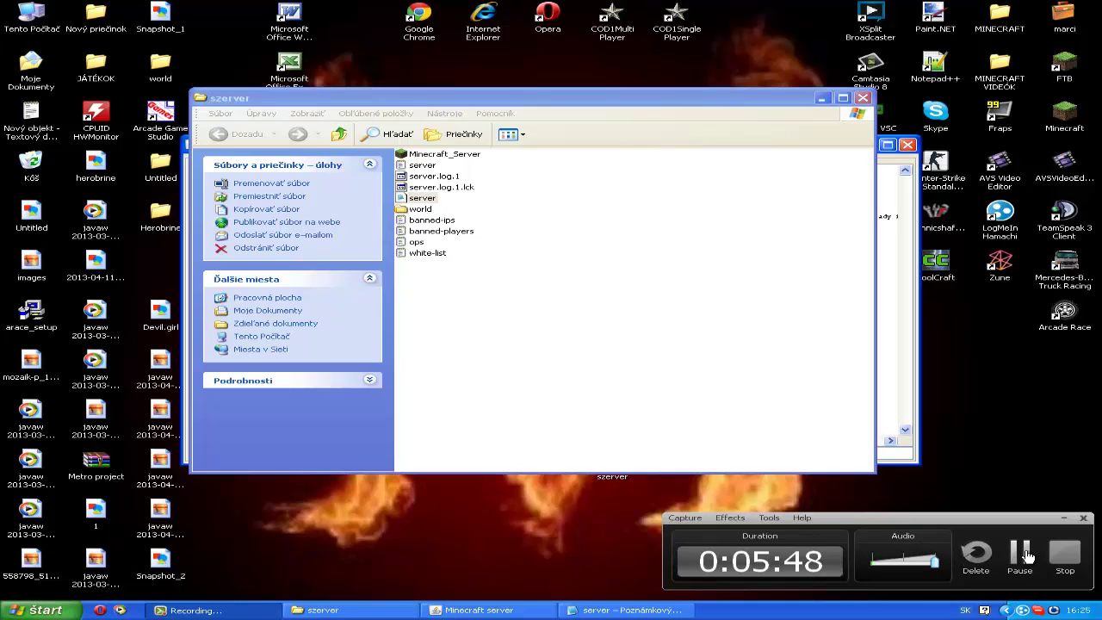
{"action": "left_click", "coordinate": [1025, 556]}
{"action": "key", "text": "F9"}
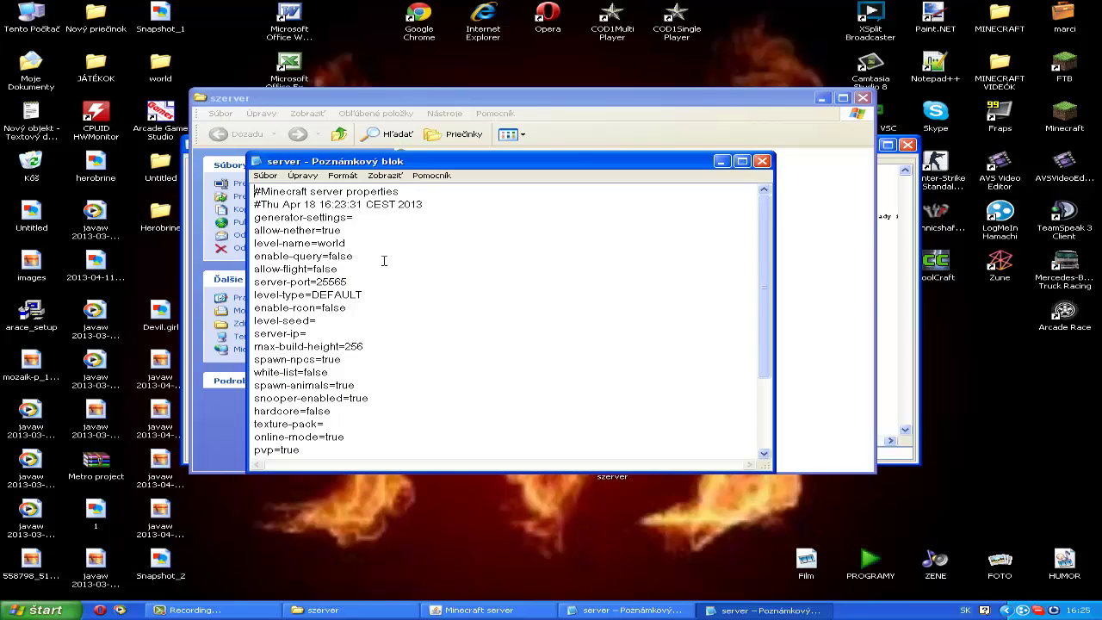
{"action": "scroll", "coordinate": [374, 265], "scroll_direction": "down", "scroll_amount": 3}
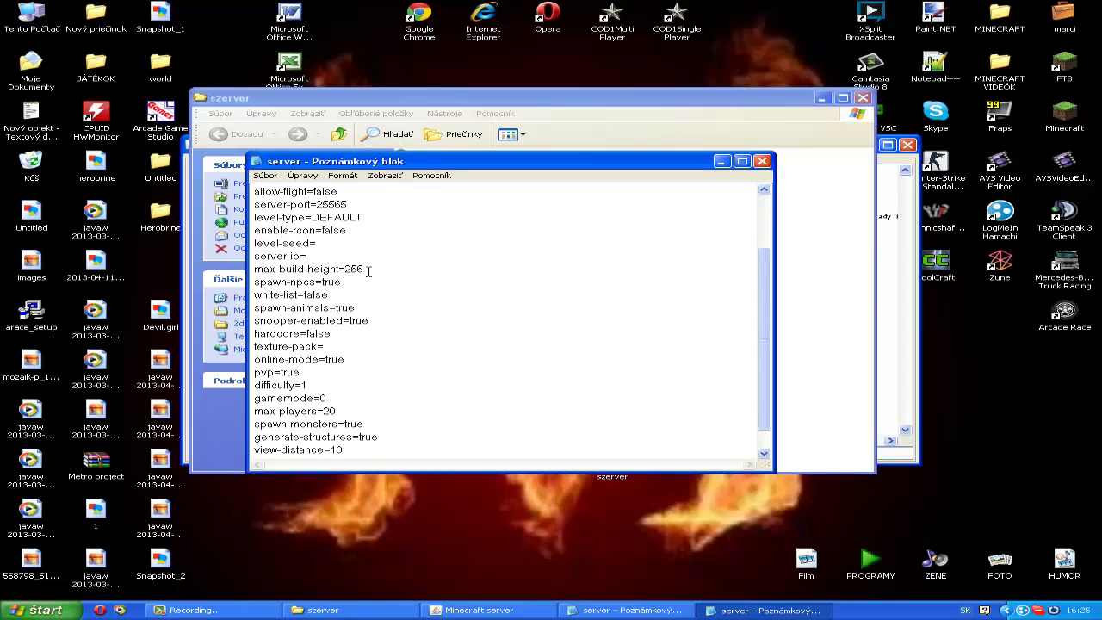
{"action": "scroll", "coordinate": [366, 271], "scroll_direction": "up", "scroll_amount": 3}
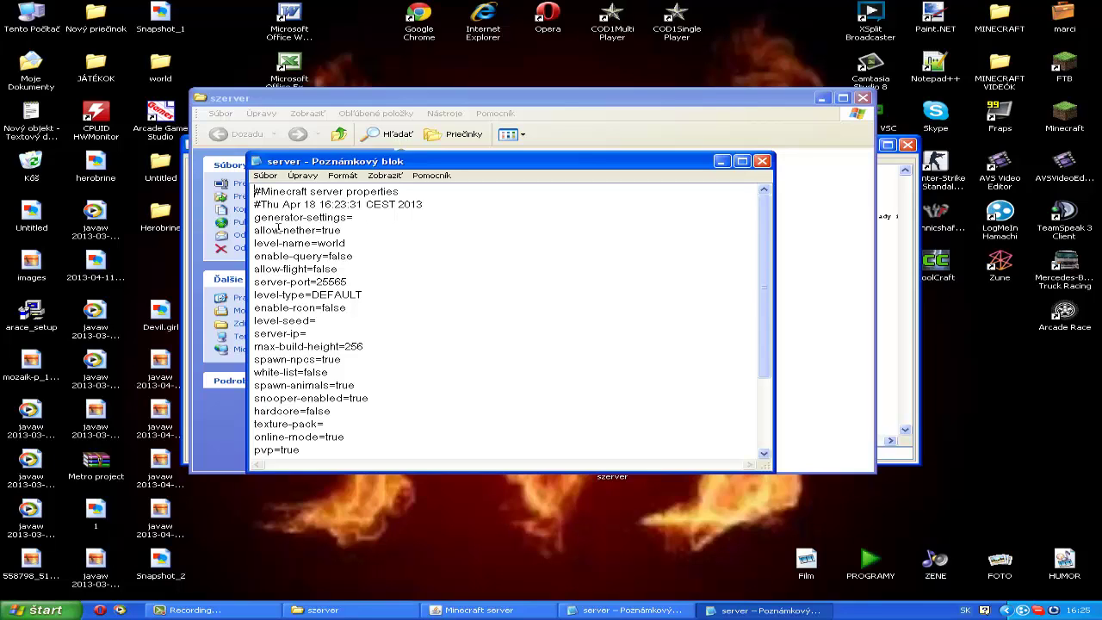
{"action": "left_click_drag", "start_coordinate": [254, 230], "coordinate": [365, 230]}
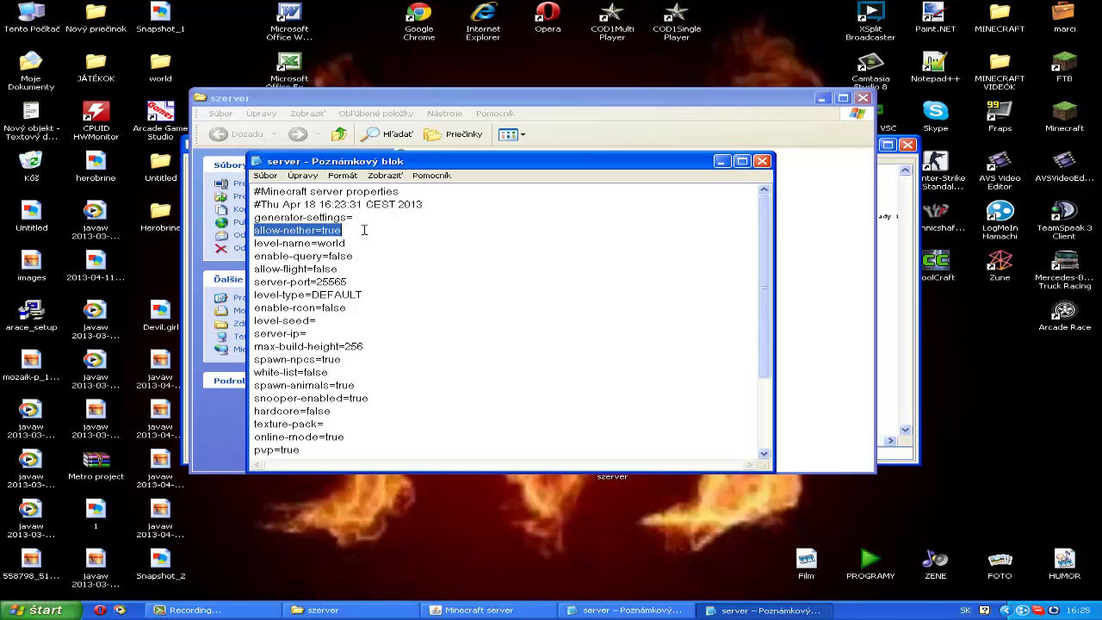
{"action": "left_click", "coordinate": [365, 230]}
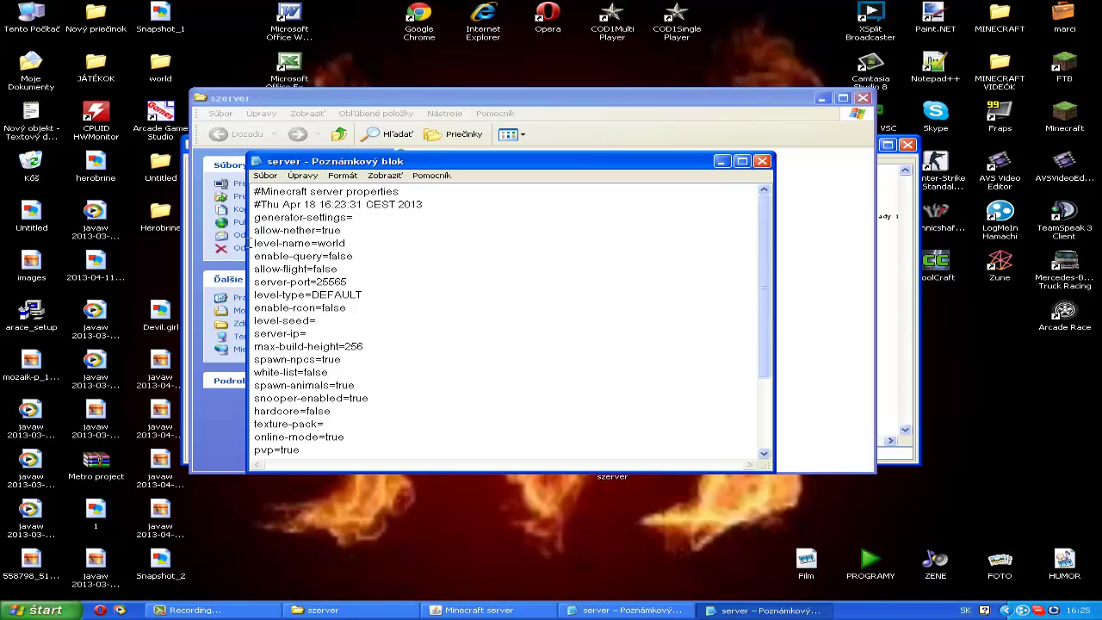
{"action": "double_click", "coordinate": [350, 245]}
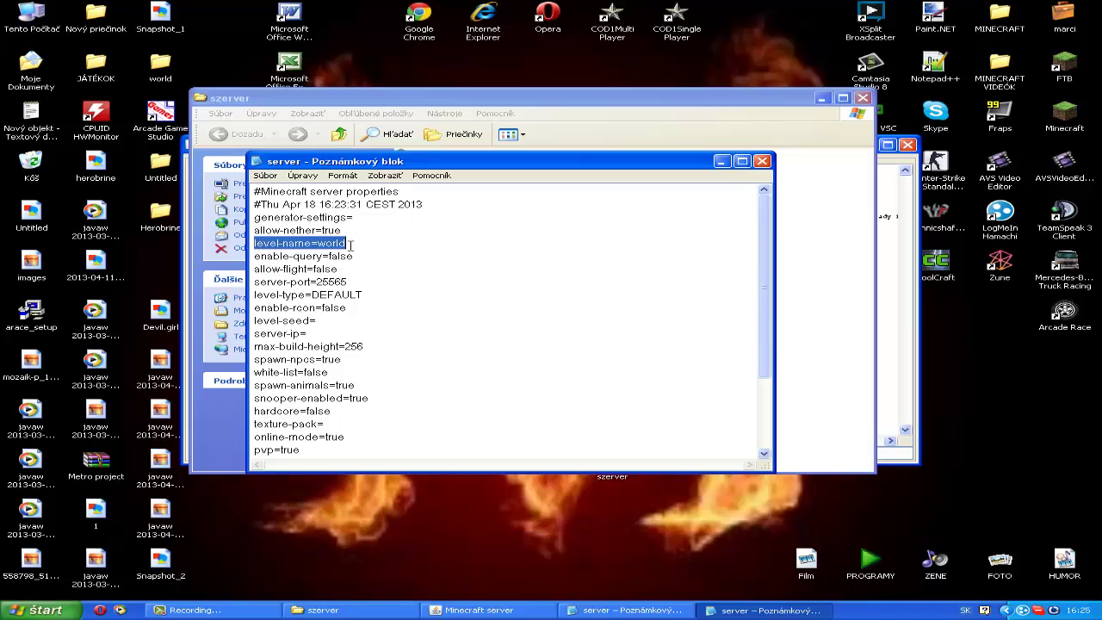
{"action": "left_click", "coordinate": [395, 237]}
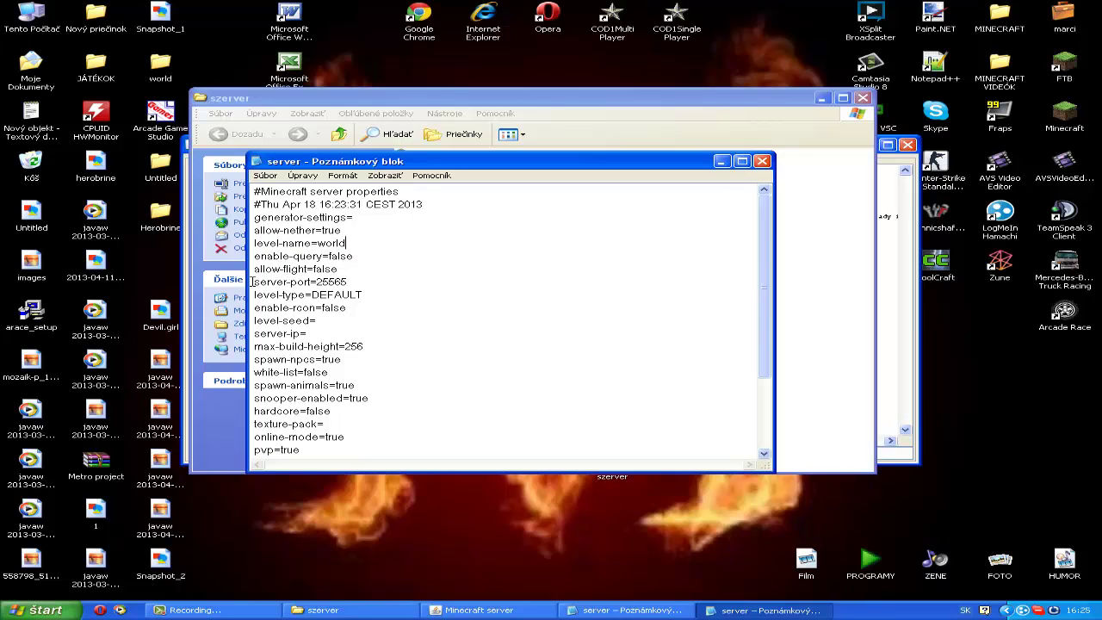
{"action": "left_click_drag", "start_coordinate": [254, 283], "coordinate": [354, 282]}
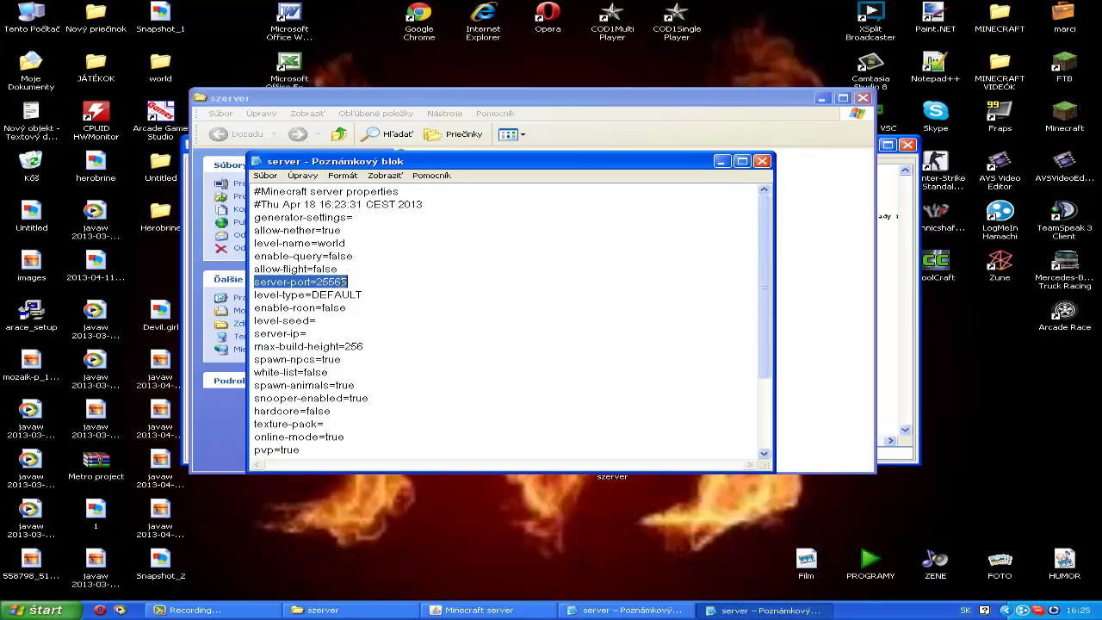
{"action": "left_click", "coordinate": [434, 293]}
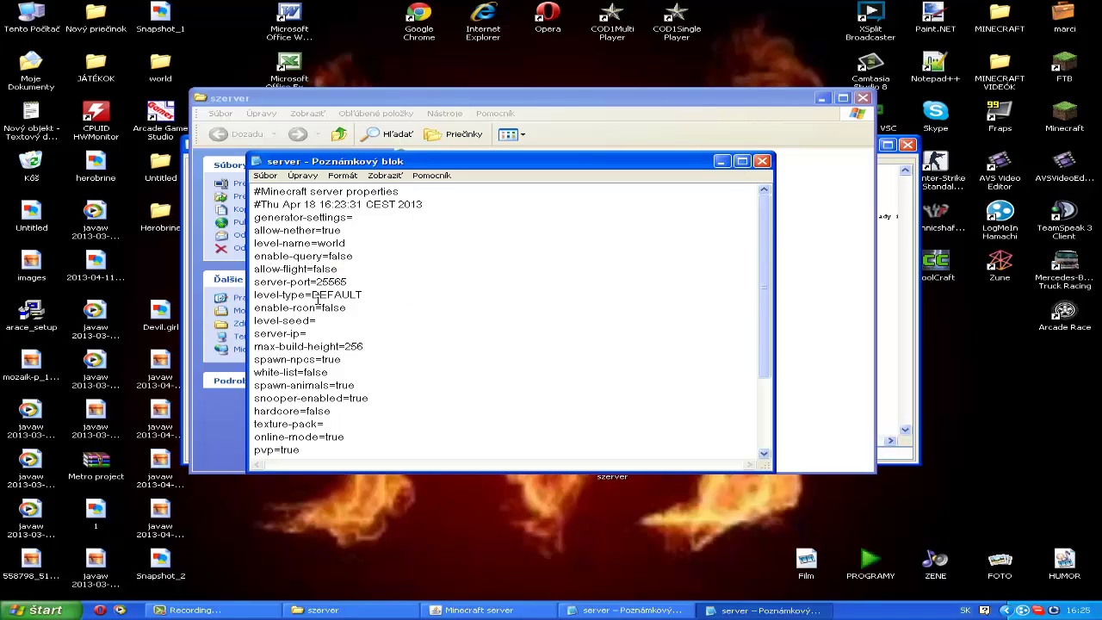
{"action": "left_click_drag", "start_coordinate": [252, 297], "coordinate": [378, 297]}
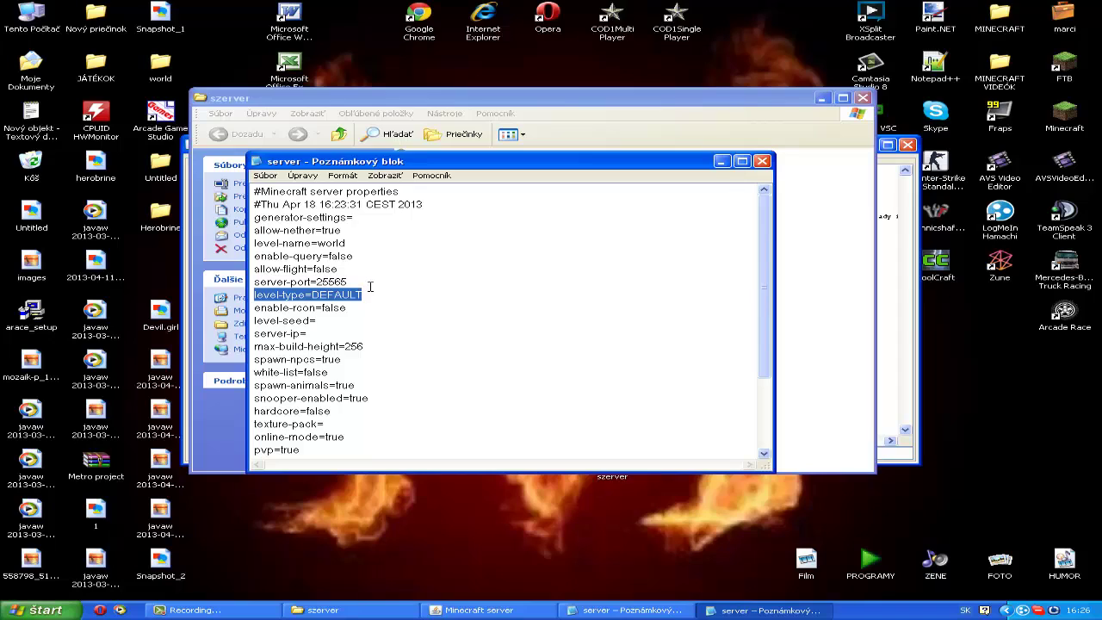
{"action": "left_click", "coordinate": [370, 287]}
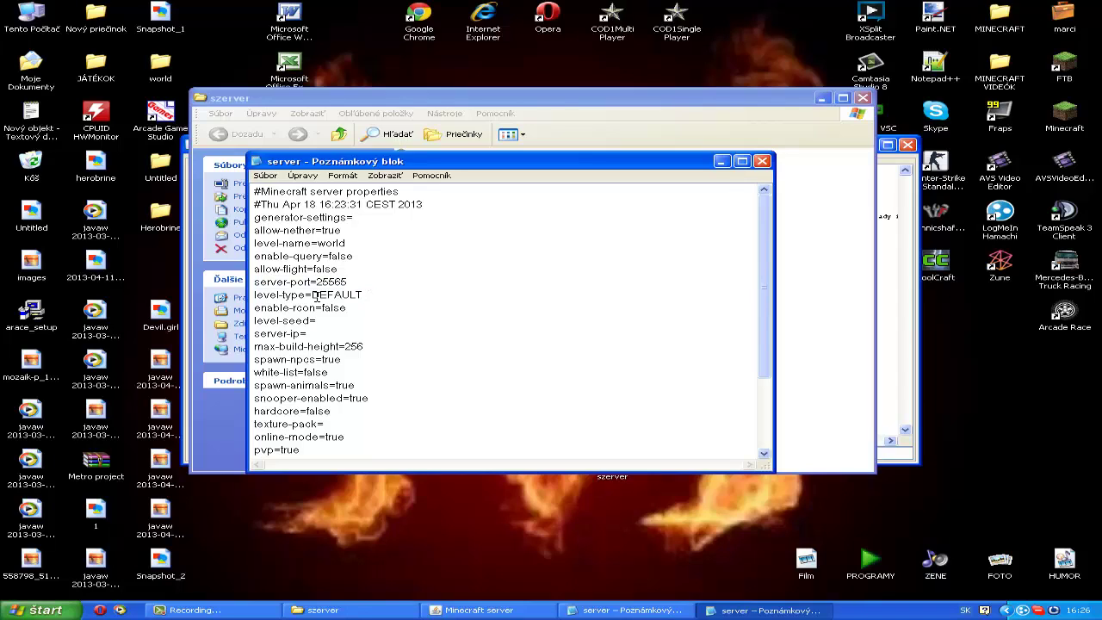
{"action": "left_click_drag", "start_coordinate": [253, 295], "coordinate": [368, 295]}
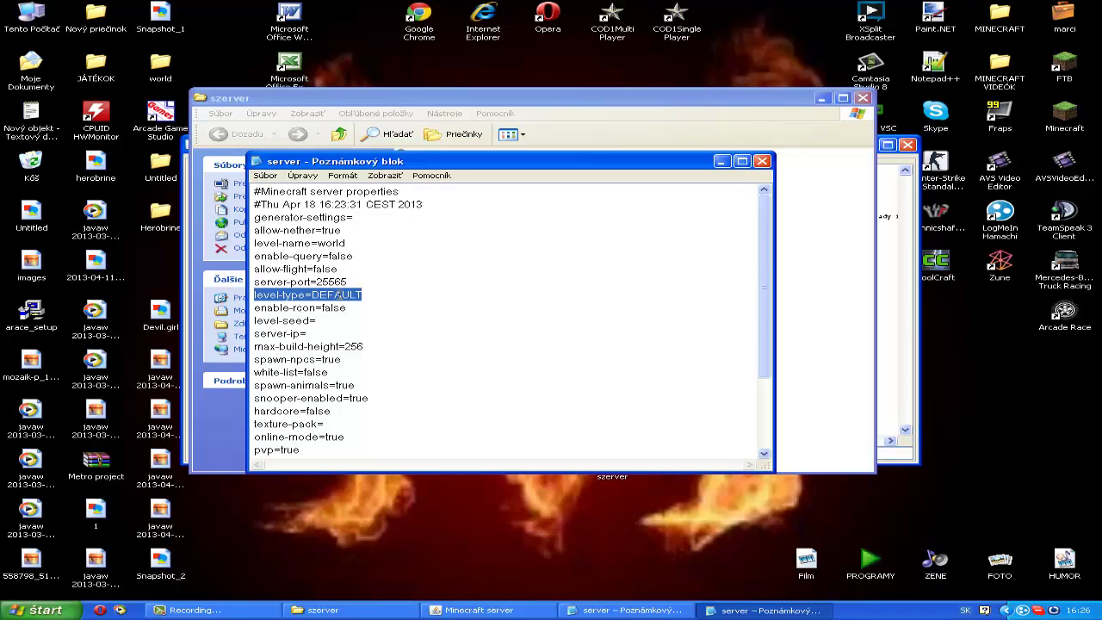
{"action": "left_click", "coordinate": [403, 294]}
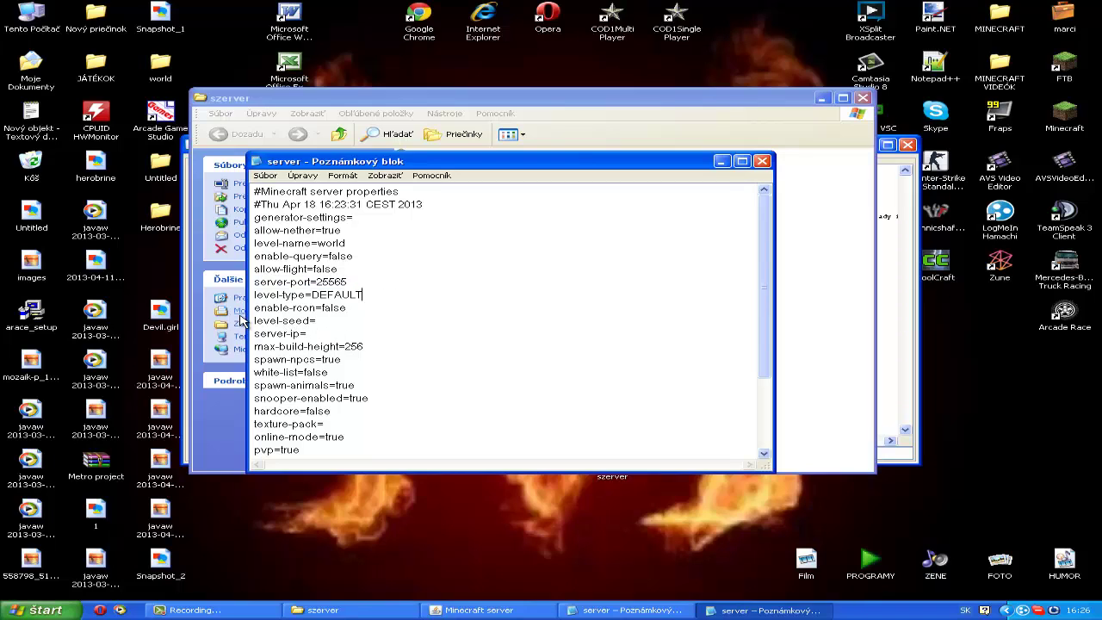
{"action": "left_click_drag", "start_coordinate": [253, 318], "coordinate": [351, 315]}
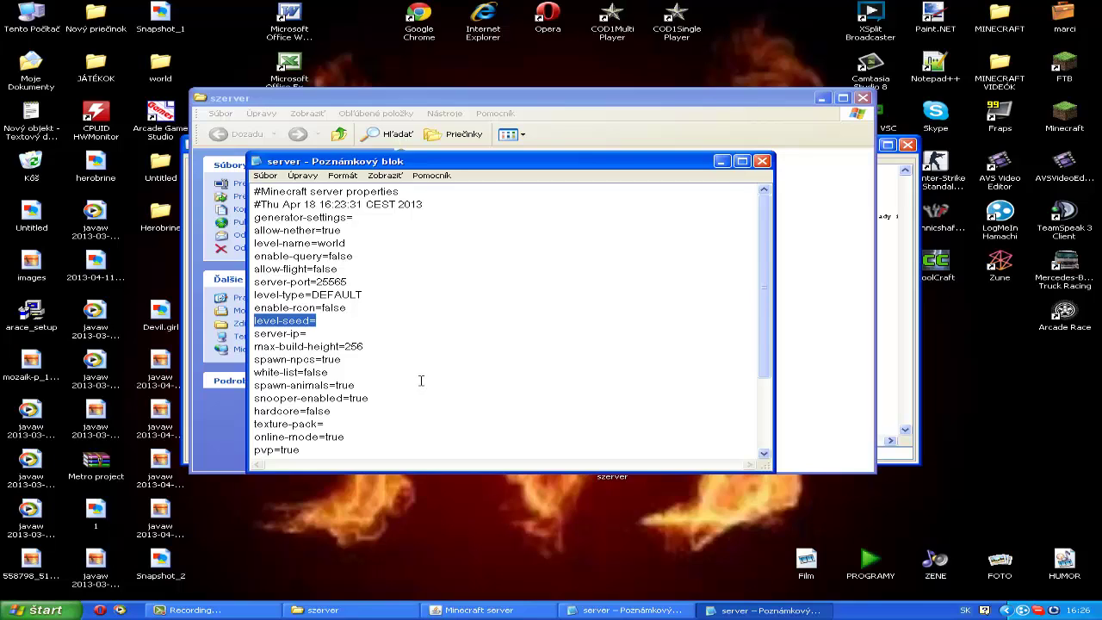
{"action": "left_click", "coordinate": [348, 360]}
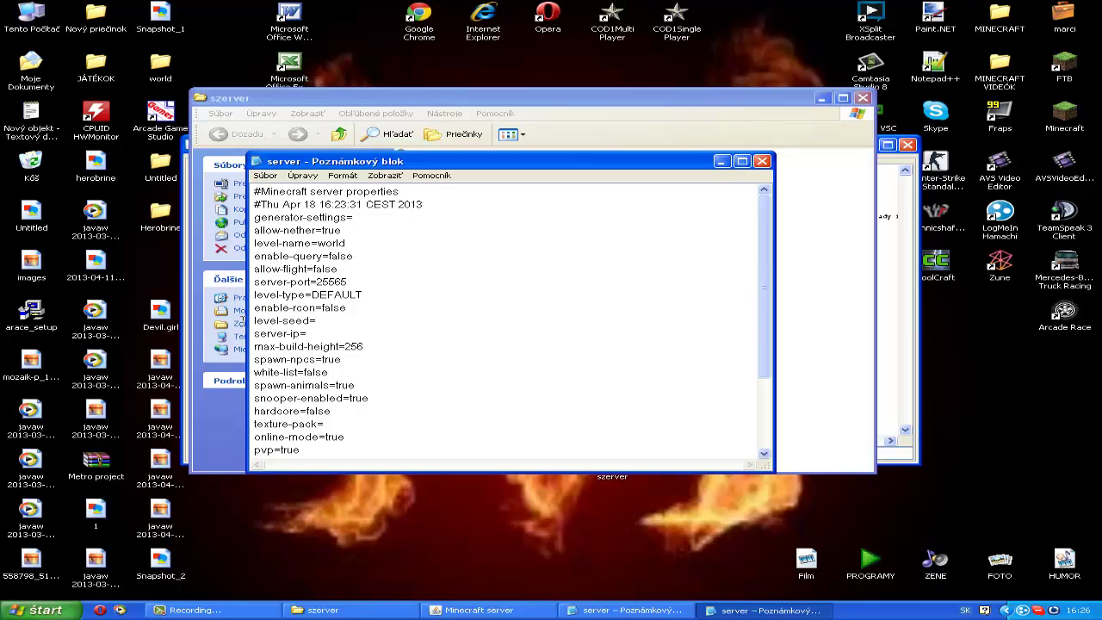
{"action": "mouse_move", "coordinate": [255, 334]}
{"action": "left_mouse_down"}
{"action": "mouse_move", "coordinate": [376, 345]}
{"action": "mouse_move", "coordinate": [256, 344]}
{"action": "left_mouse_up"}
{"action": "left_click", "coordinate": [401, 328]}
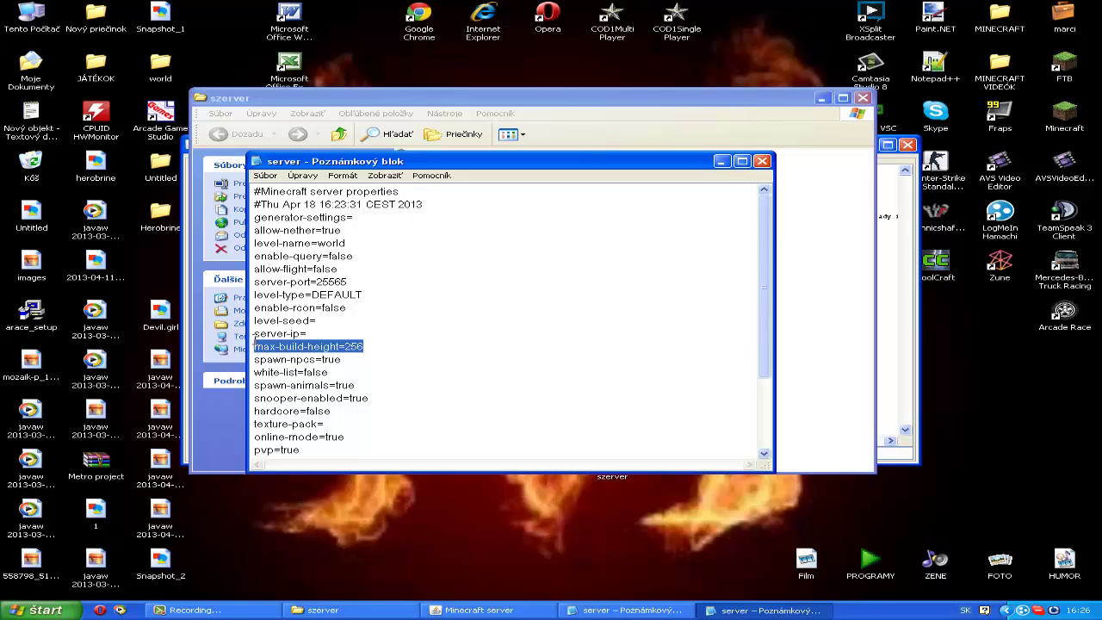
{"action": "left_click_drag", "start_coordinate": [383, 362], "coordinate": [251, 361]}
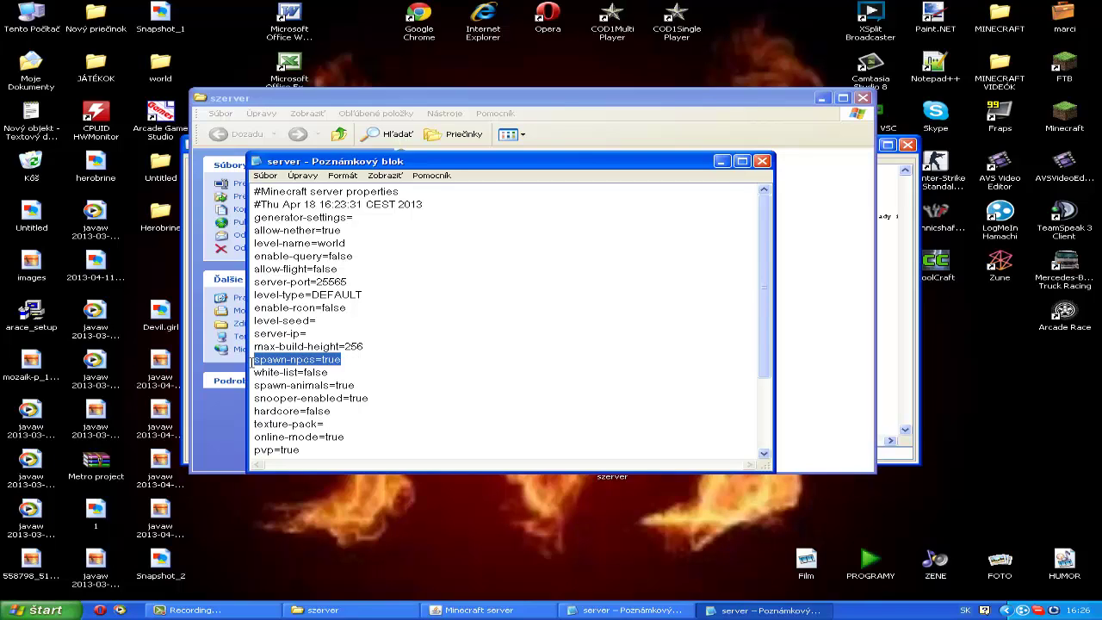
{"action": "left_click_drag", "start_coordinate": [338, 372], "coordinate": [239, 372]}
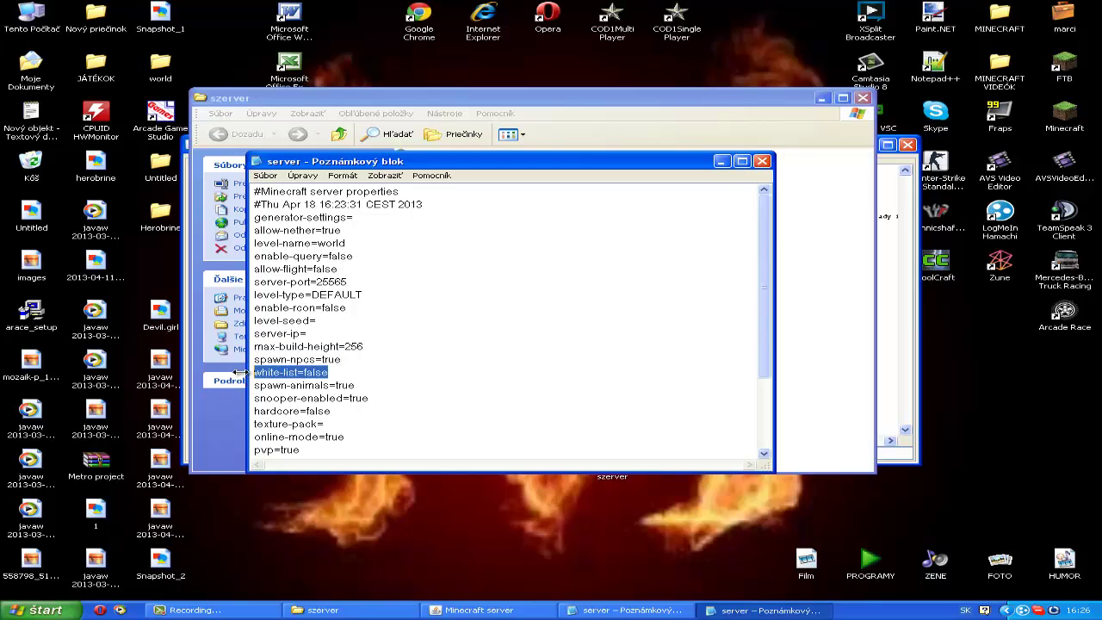
{"action": "left_click", "coordinate": [365, 378]}
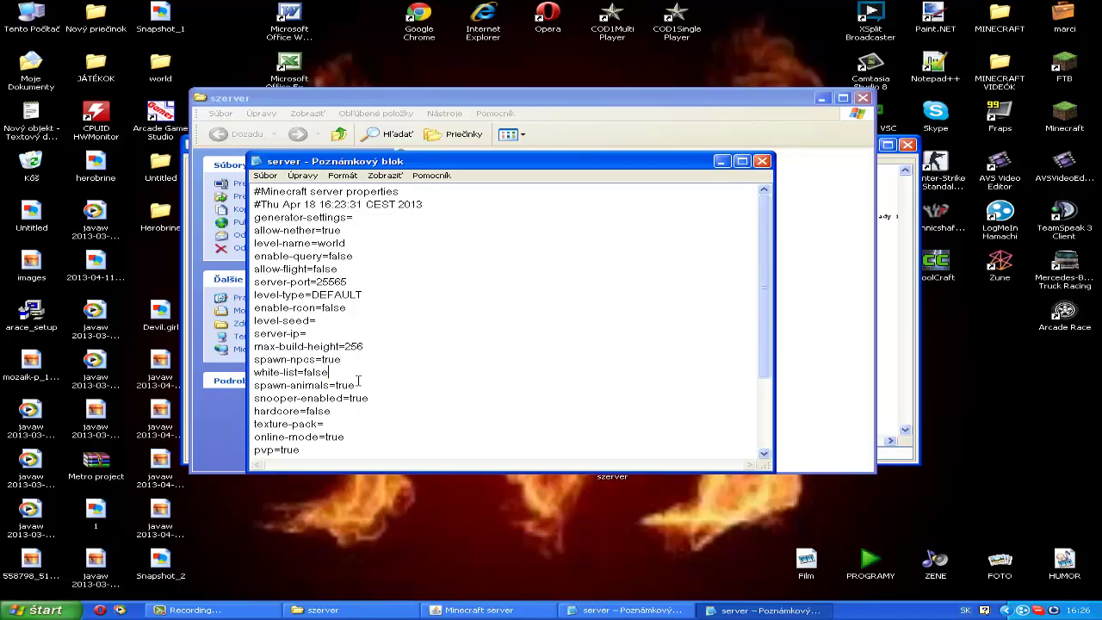
{"action": "left_click_drag", "start_coordinate": [361, 384], "coordinate": [244, 382]}
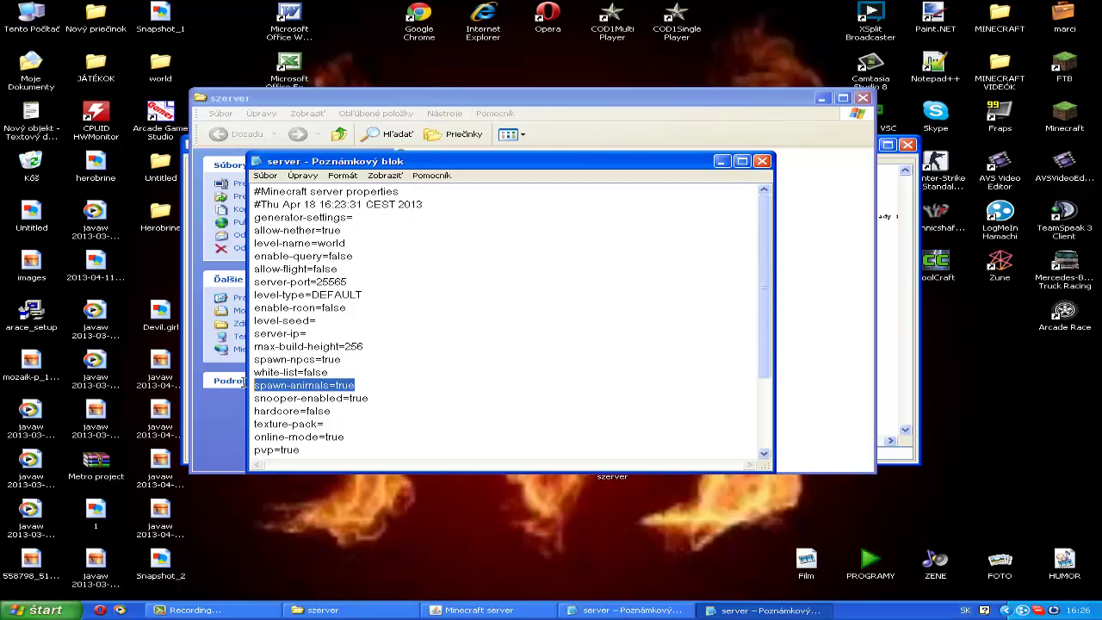
{"action": "double_click", "coordinate": [379, 398]}
{"action": "left_click", "coordinate": [365, 401]}
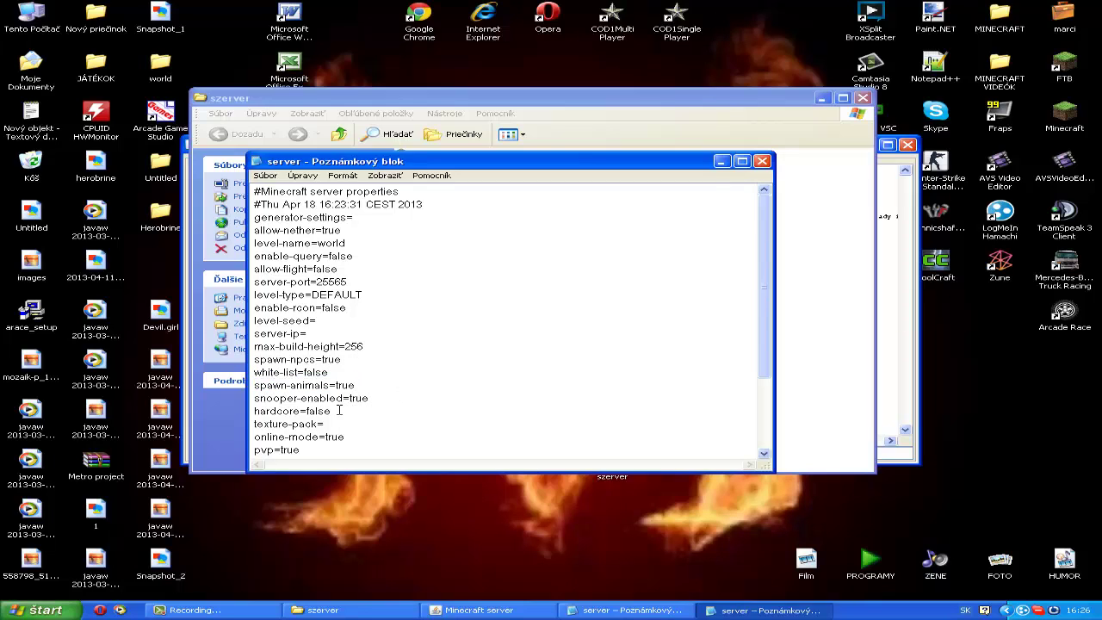
{"action": "left_click_drag", "start_coordinate": [339, 411], "coordinate": [251, 411]}
{"action": "left_click", "coordinate": [340, 410]}
{"action": "left_click_drag", "start_coordinate": [327, 424], "coordinate": [256, 423]}
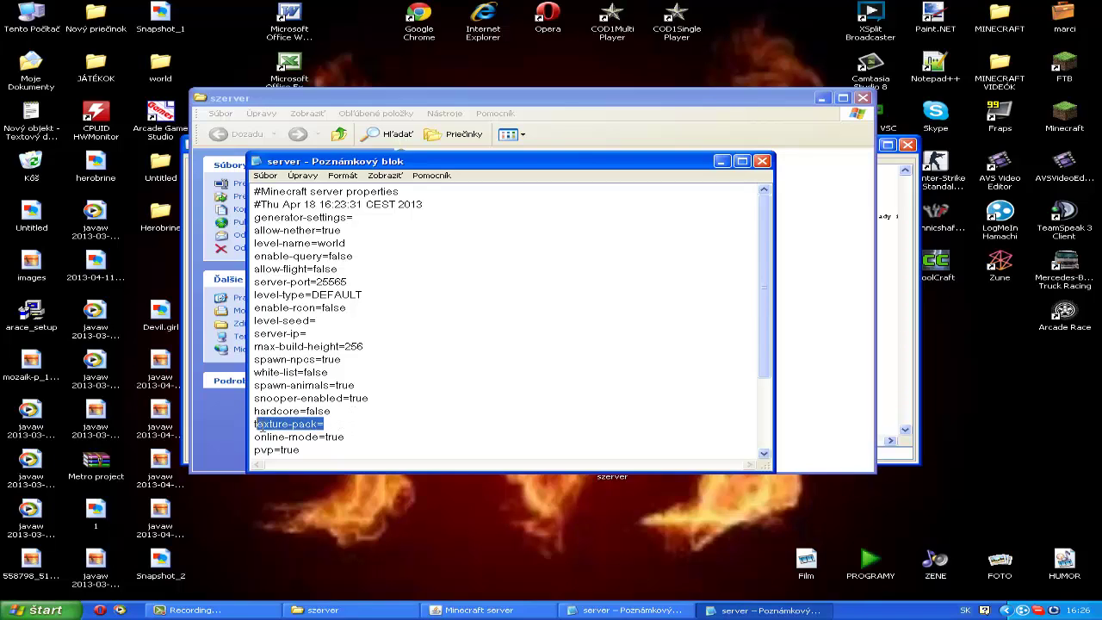
{"action": "left_click", "coordinate": [253, 423]}
{"action": "key", "text": "shift+End"}
{"action": "left_click", "coordinate": [416, 428]}
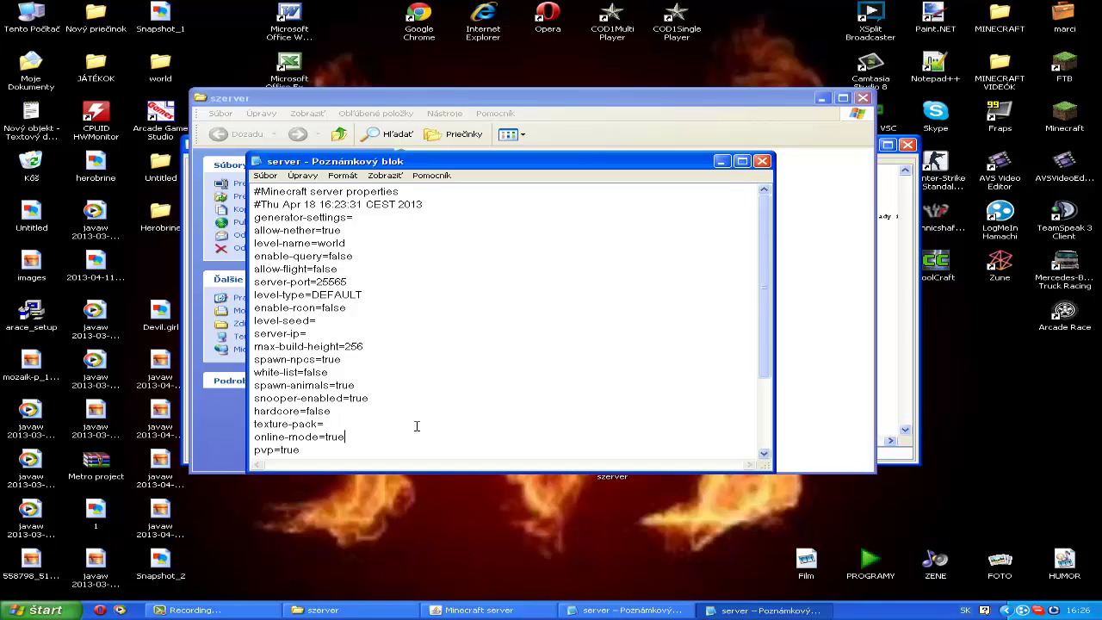
Step: Change online-mode from true to false, leaving pvp=true and difficulty=1 unchanged
{"action": "scroll", "coordinate": [408, 425], "scroll_direction": "down", "scroll_amount": 1}
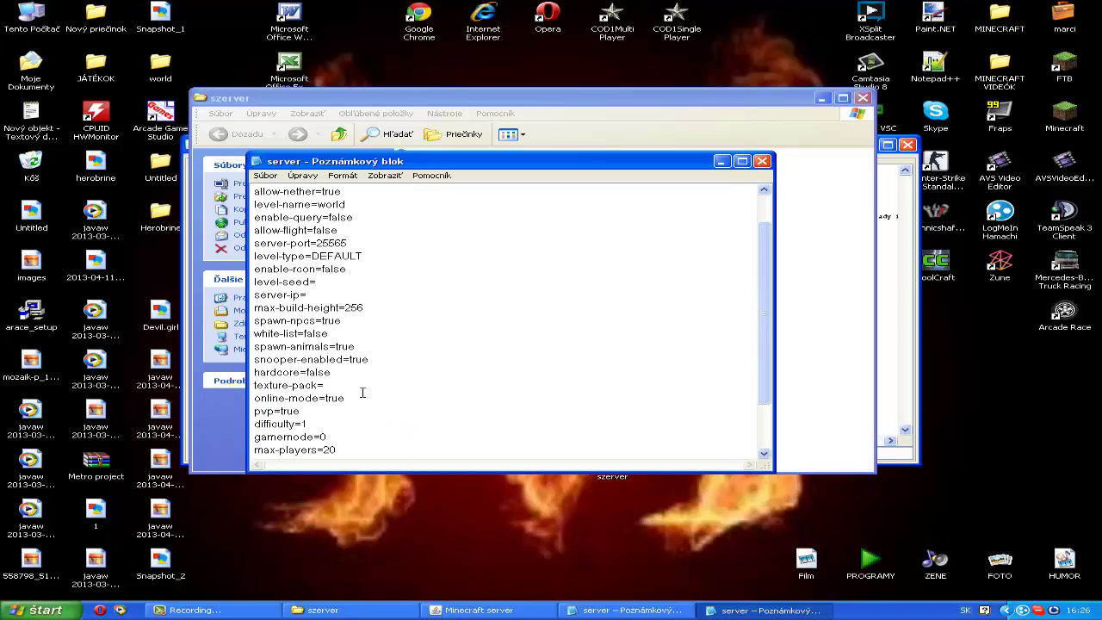
{"action": "left_click_drag", "start_coordinate": [344, 399], "coordinate": [251, 398]}
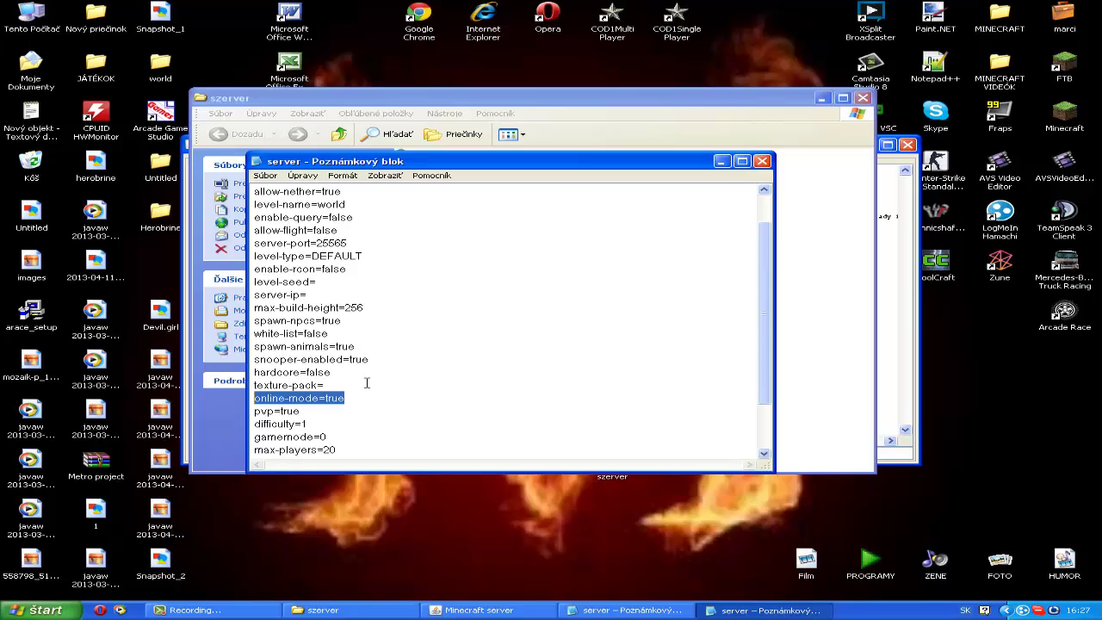
{"action": "key", "text": "Right"}
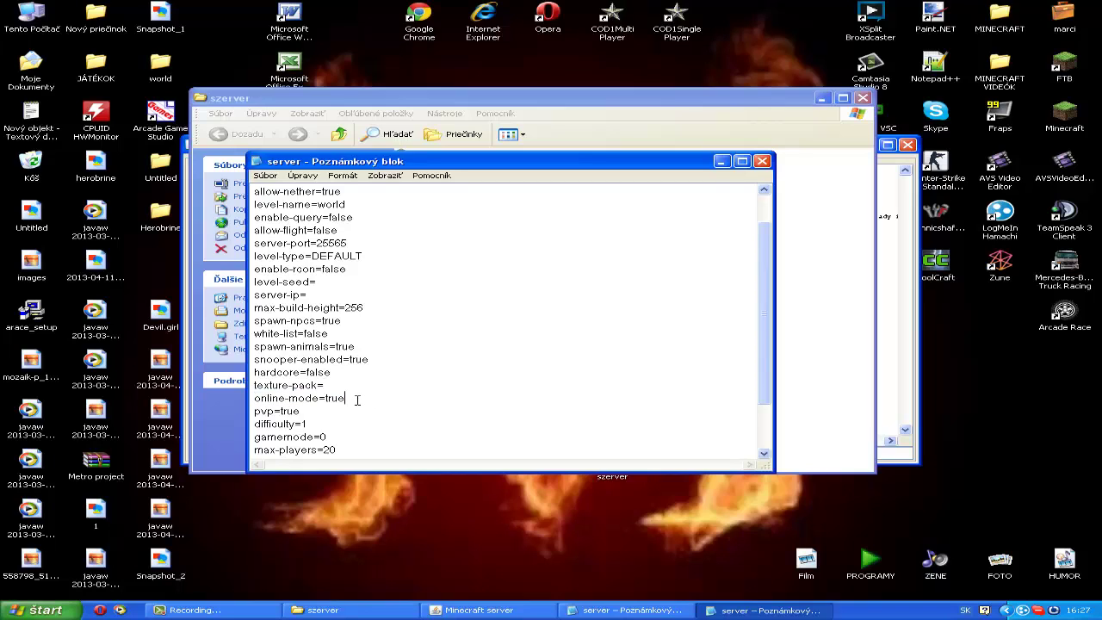
{"action": "key", "text": "BackSpace"}
{"action": "key", "text": "BackSpace"}
{"action": "key", "text": "BackSpace"}
{"action": "type", "text": "false"}
{"action": "double_click", "coordinate": [282, 412]}
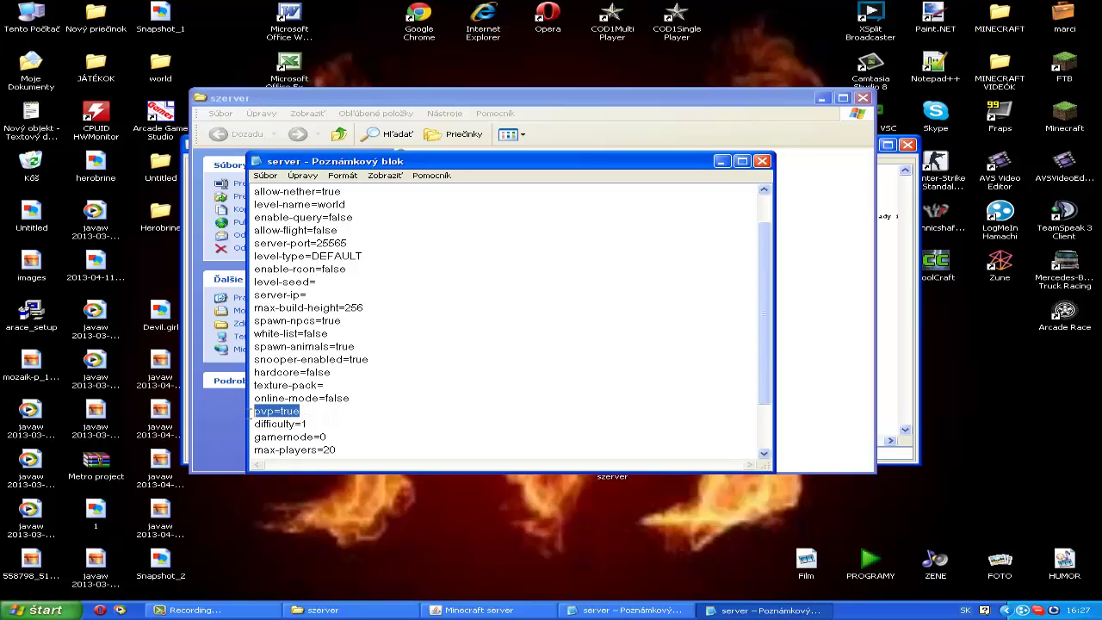
{"action": "left_click", "coordinate": [349, 411]}
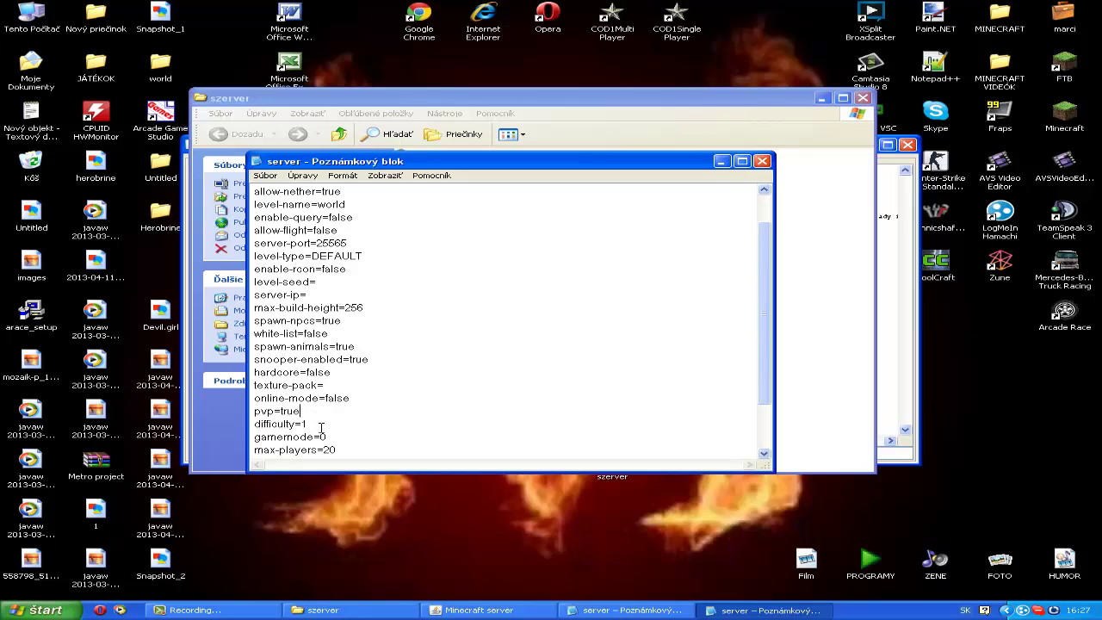
{"action": "left_click_drag", "start_coordinate": [314, 421], "coordinate": [256, 428]}
{"action": "left_click", "coordinate": [343, 422]}
Step: Delete the max-players value of 20, leave spawn-monsters true, and select the 'A Minecraft Server' motd text
{"action": "left_click_drag", "start_coordinate": [332, 436], "coordinate": [255, 437]}
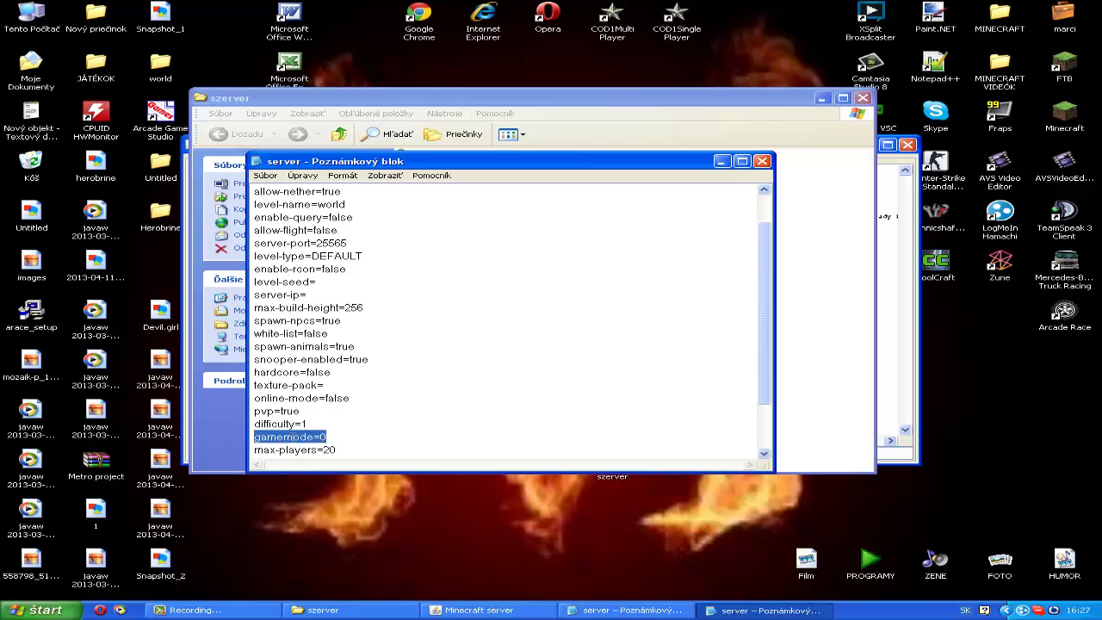
{"action": "scroll", "coordinate": [340, 417], "scroll_direction": "down", "scroll_amount": 2}
{"action": "left_click", "coordinate": [386, 354]}
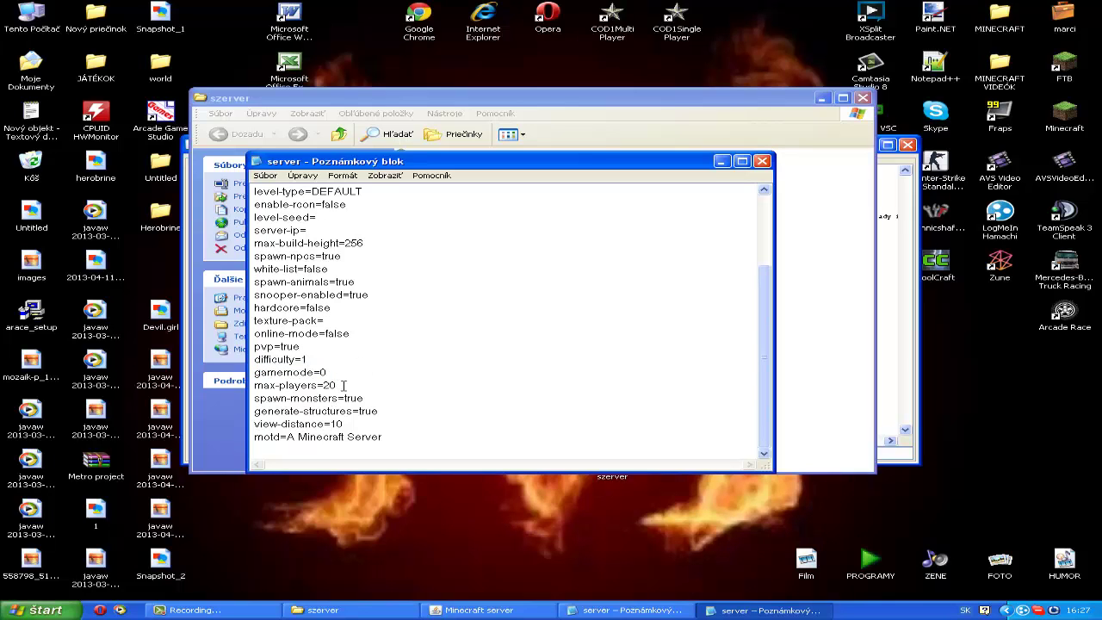
{"action": "mouse_move", "coordinate": [342, 384]}
{"action": "left_mouse_down"}
{"action": "mouse_move", "coordinate": [236, 389]}
{"action": "mouse_move", "coordinate": [265, 391]}
{"action": "mouse_move", "coordinate": [258, 372]}
{"action": "mouse_move", "coordinate": [256, 386]}
{"action": "mouse_move", "coordinate": [324, 385]}
{"action": "left_mouse_up"}
{"action": "key", "text": "BackSpace"}
{"action": "left_click_drag", "start_coordinate": [364, 398], "coordinate": [247, 398]}
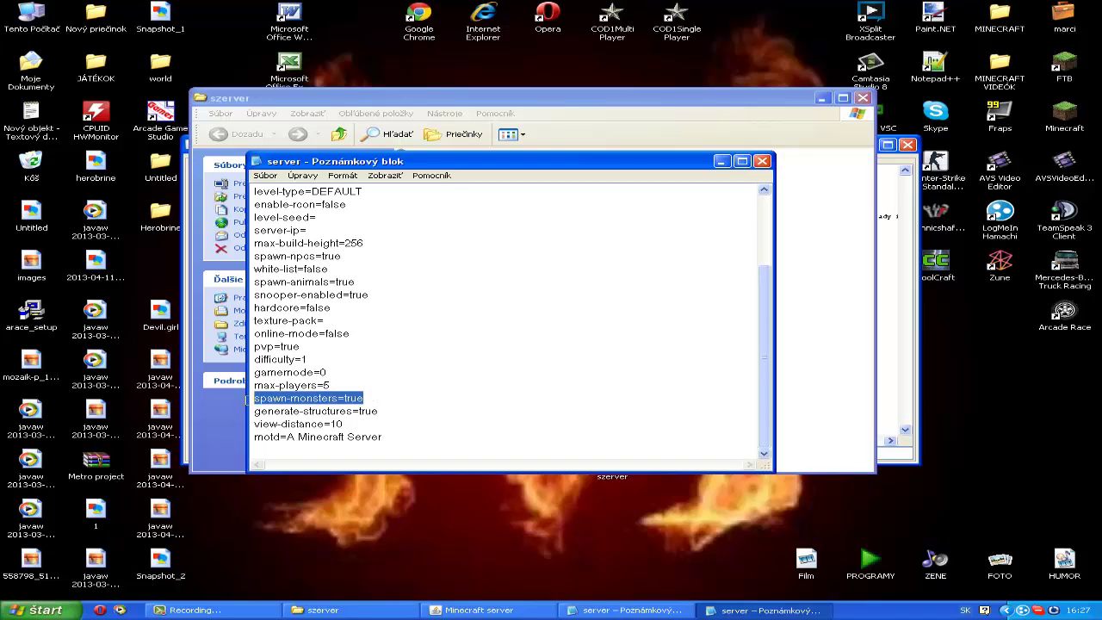
{"action": "left_click", "coordinate": [414, 401]}
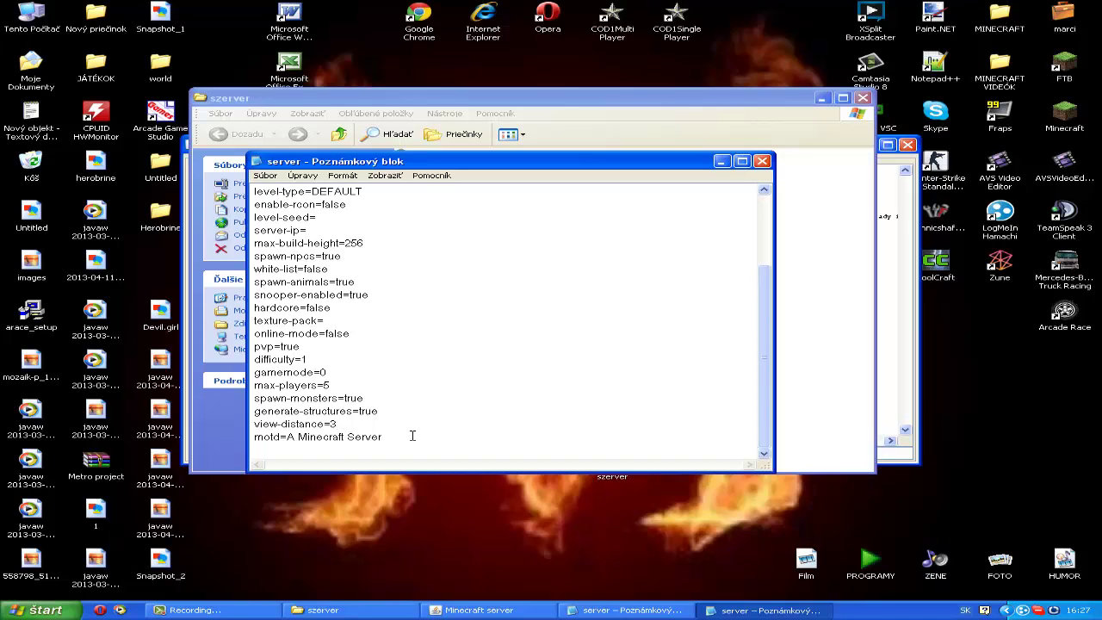
{"action": "left_click_drag", "start_coordinate": [412, 436], "coordinate": [285, 438]}
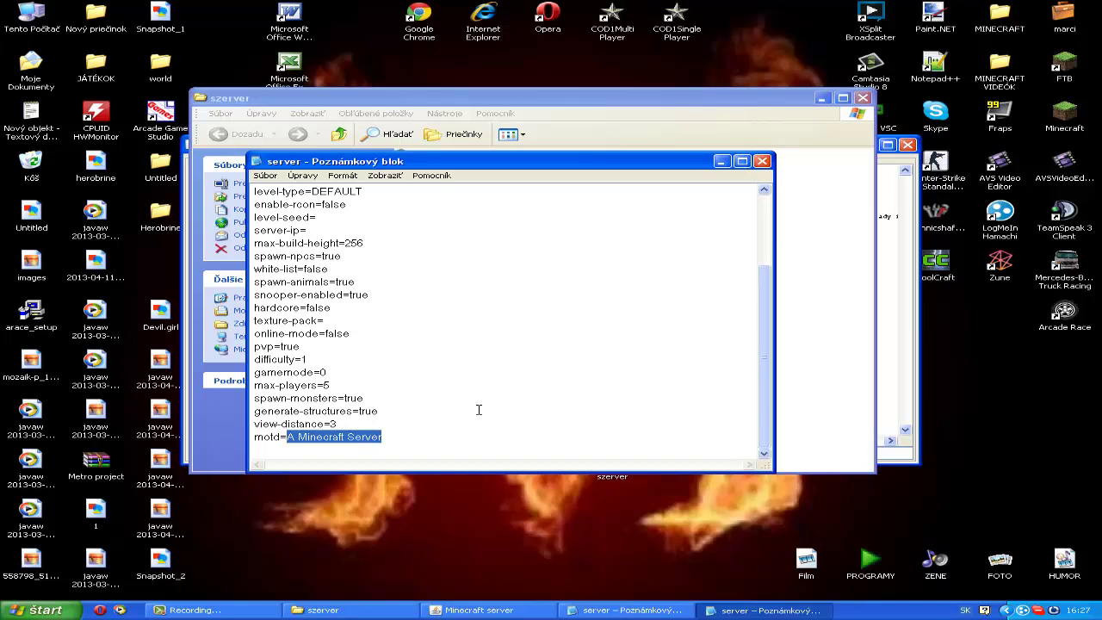
Step: Replace the 'A Minecraft Server' motd with the owner's custom Hungarian server title
{"action": "key", "text": "BackSpace"}
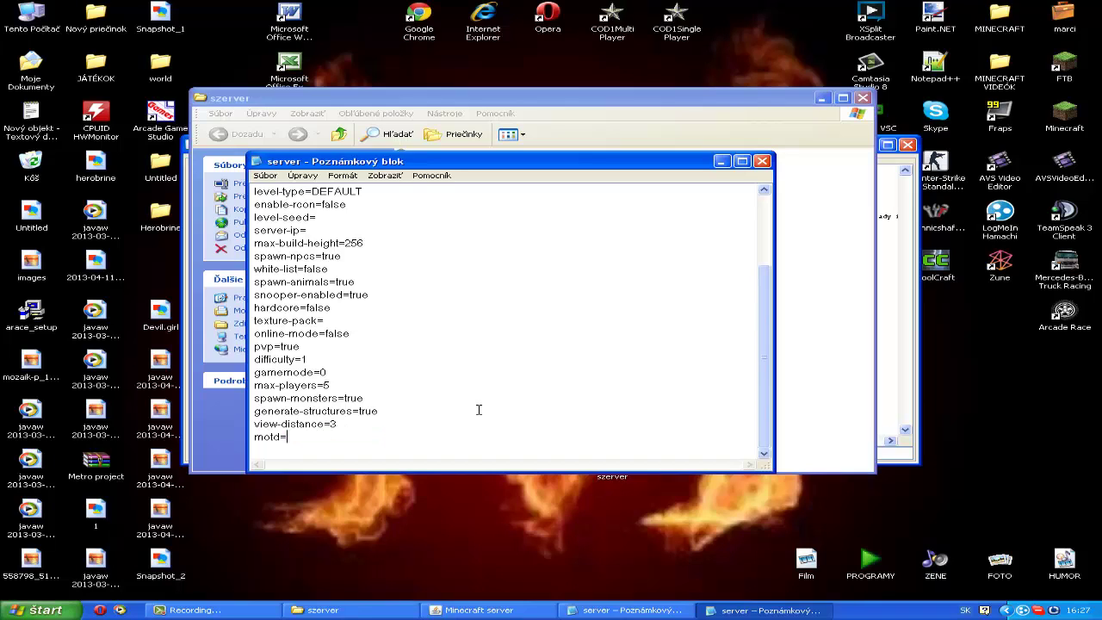
{"action": "type", "text": "Maar"}
{"action": "type", "text": "in"}
{"action": "type", "text": "rci minecr"}
{"action": "type", "text": "aft szervere"}
Step: Save the edited server properties and minimize Notepad to return to the szerver folder
{"action": "left_click", "coordinate": [265, 174]}
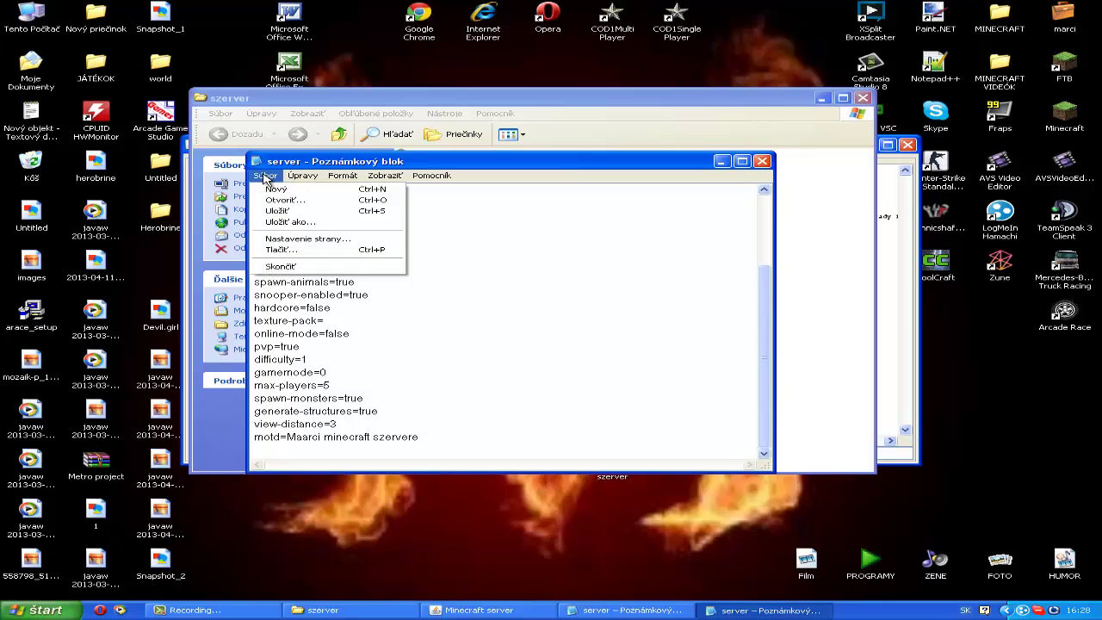
{"action": "left_click", "coordinate": [276, 210]}
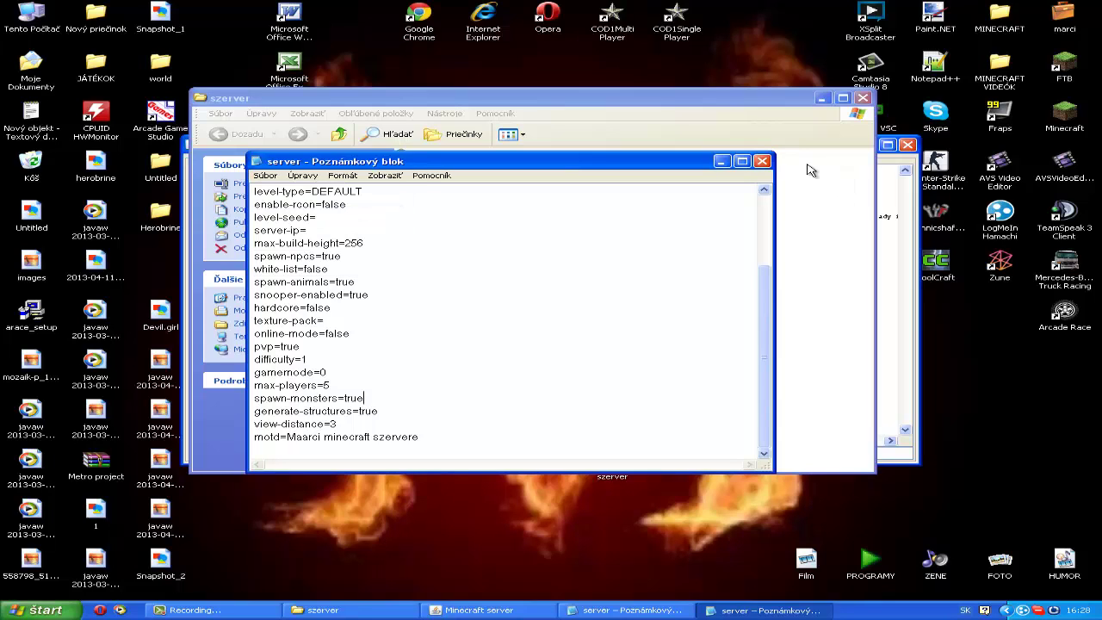
{"action": "left_click", "coordinate": [721, 162]}
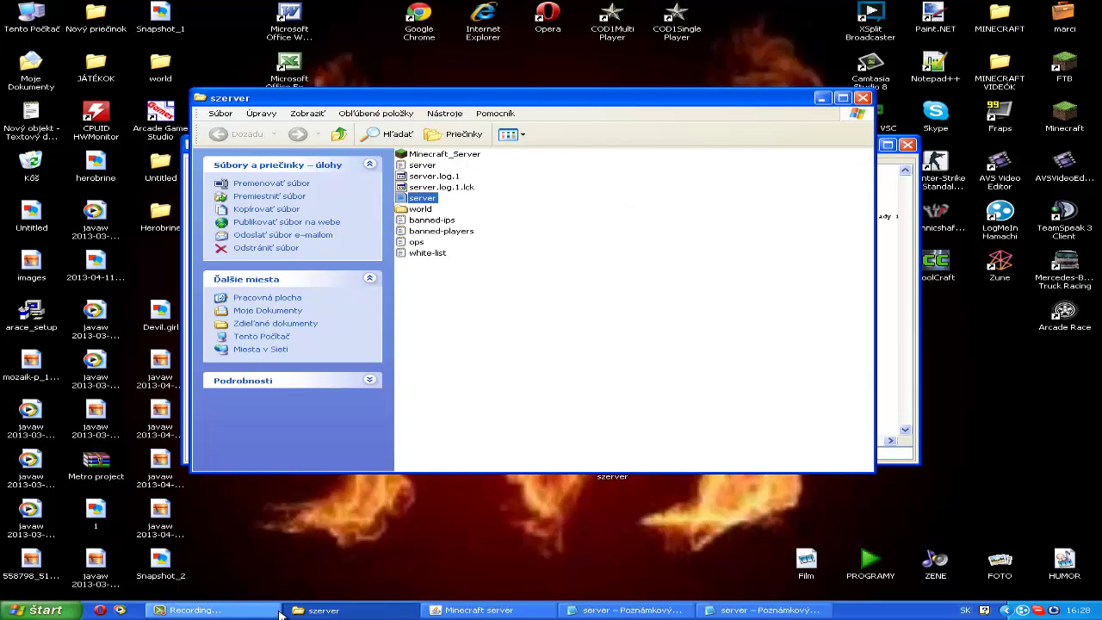
{"action": "left_click", "coordinate": [245, 611]}
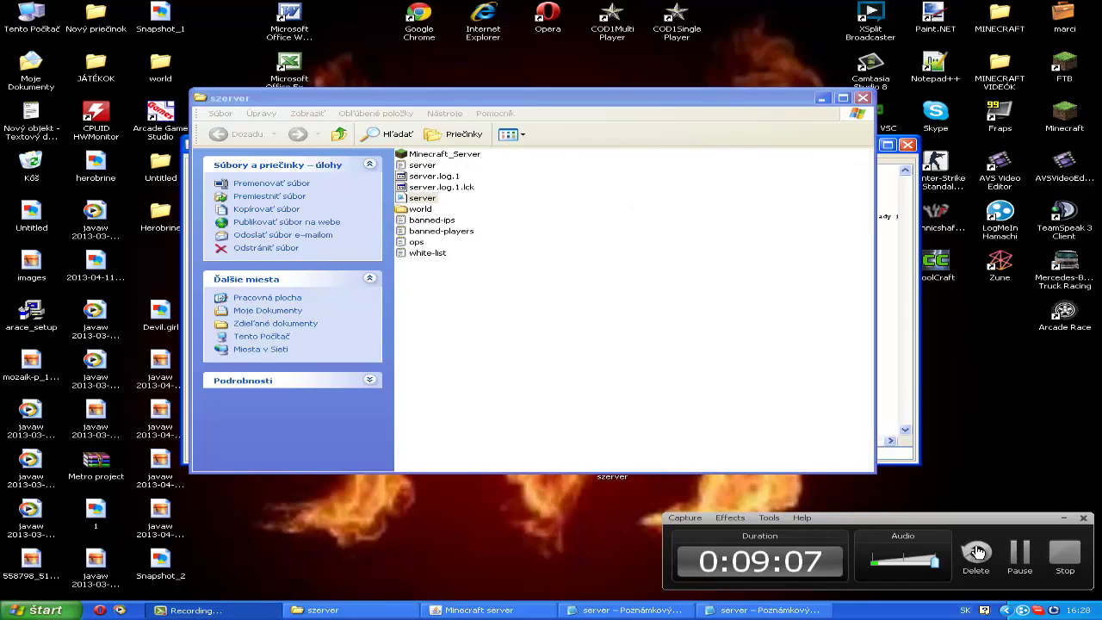
{"action": "left_click", "coordinate": [1018, 553]}
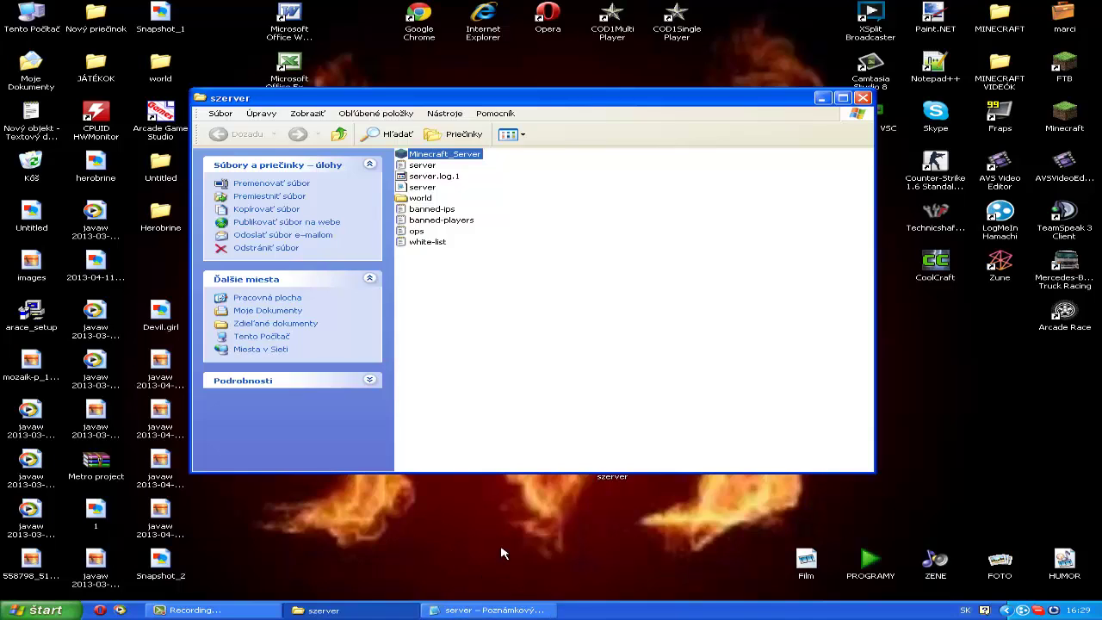
{"action": "left_click", "coordinate": [651, 521]}
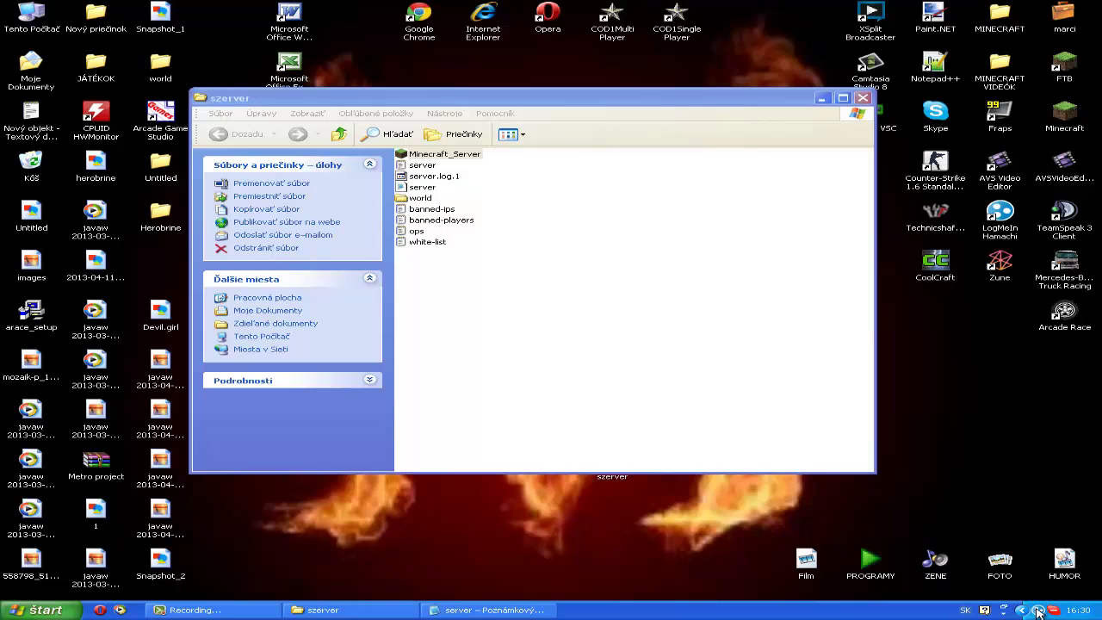
Step: Bring up the Hamachi window from the tray, move it higher, and select networks in its list
{"action": "double_click", "coordinate": [1036, 609]}
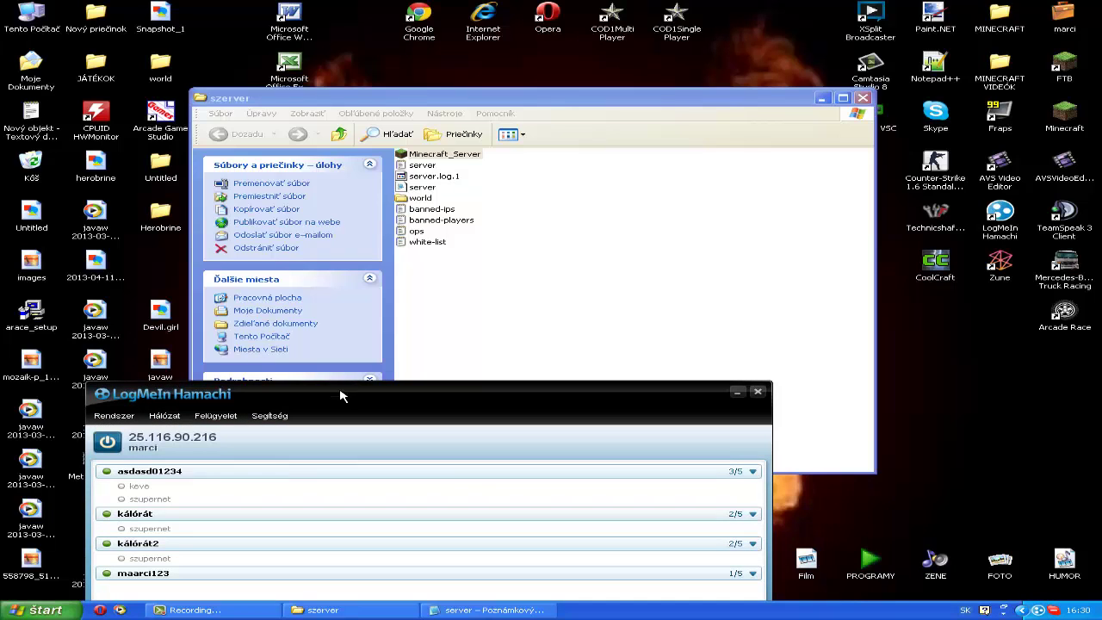
{"action": "left_click_drag", "start_coordinate": [349, 398], "coordinate": [437, 196]}
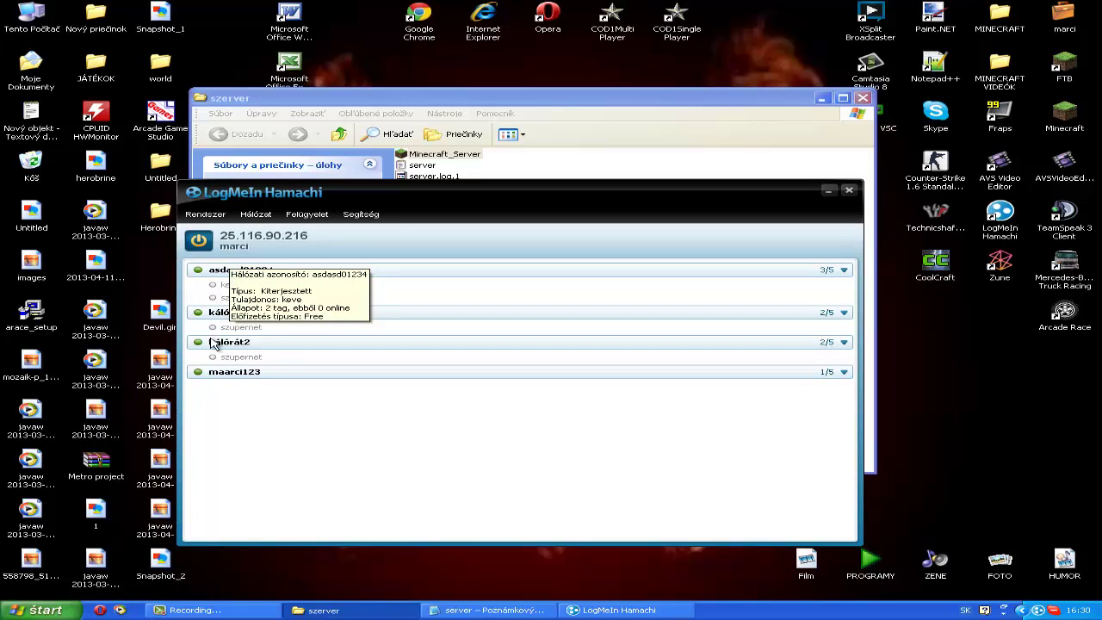
{"action": "left_click", "coordinate": [327, 422]}
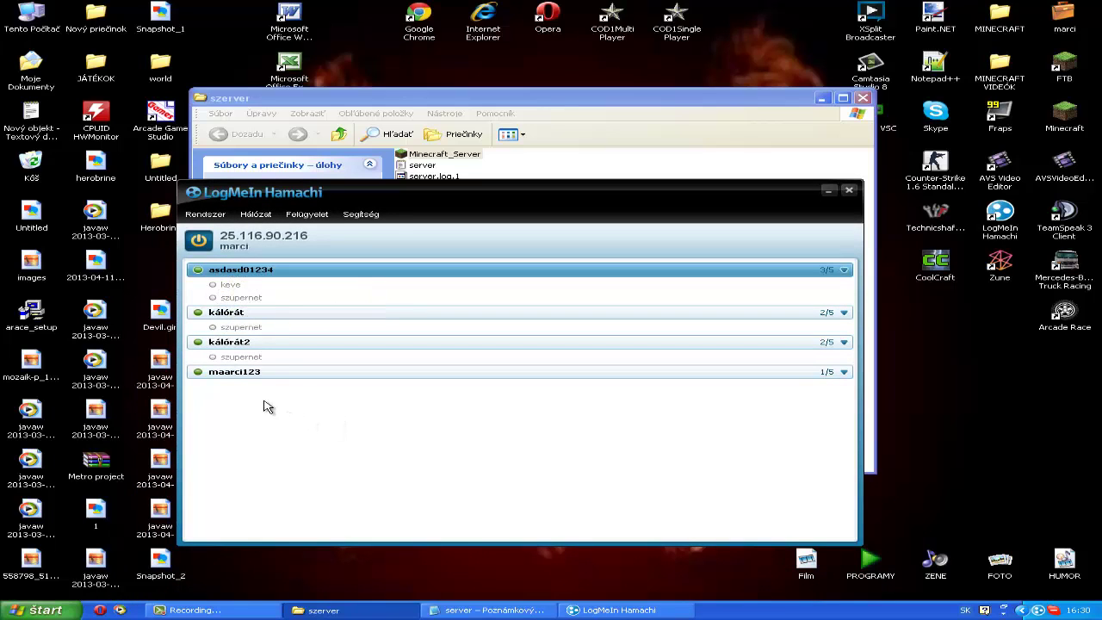
{"action": "left_click", "coordinate": [246, 377]}
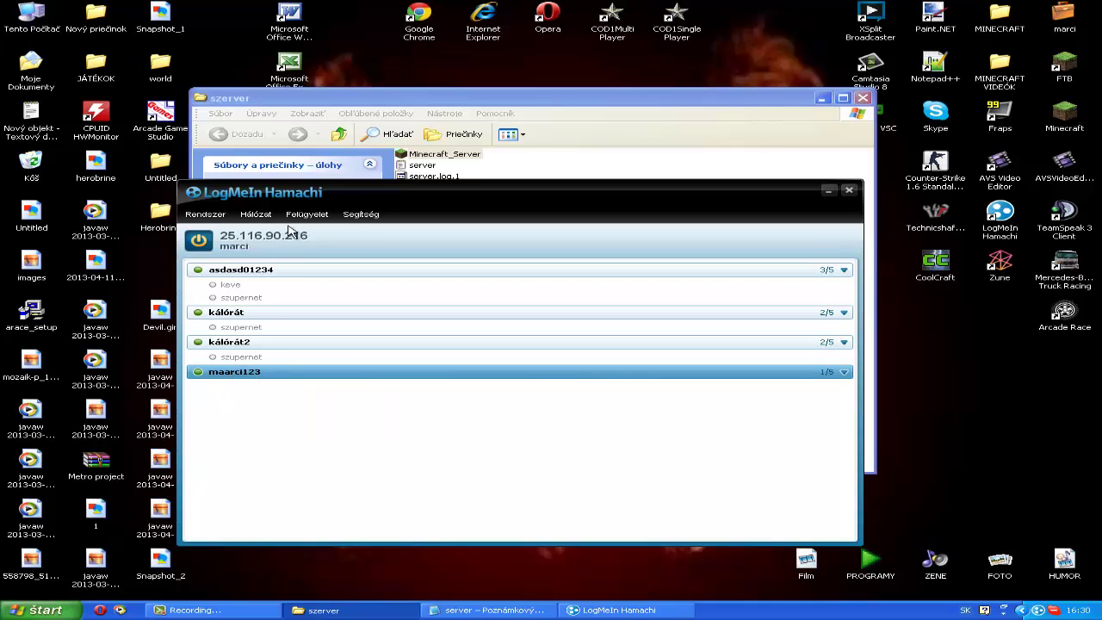
Step: Start joining an existing network from the Hálózat menu, cancel it, and reopen the menu
{"action": "left_click", "coordinate": [248, 220]}
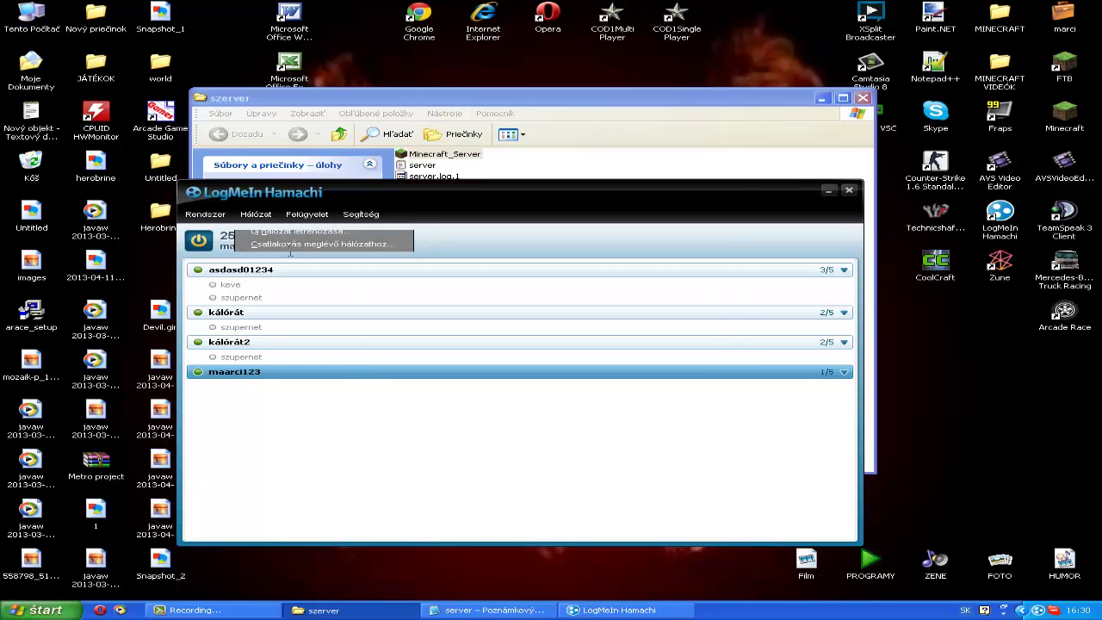
{"action": "left_click", "coordinate": [258, 245]}
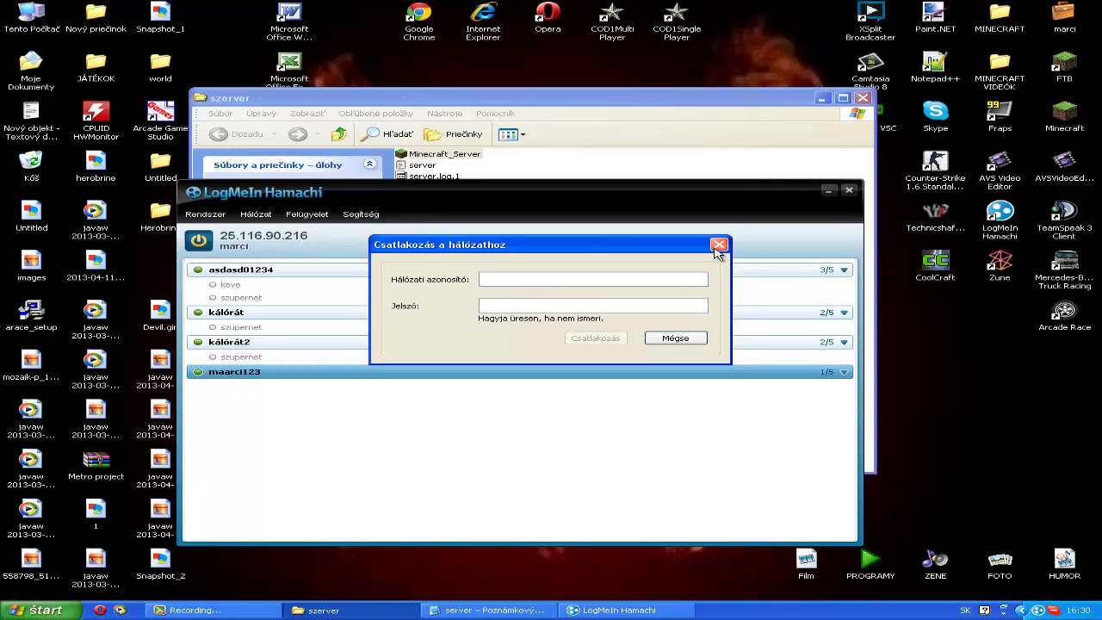
{"action": "left_click", "coordinate": [719, 245]}
{"action": "left_click", "coordinate": [255, 214]}
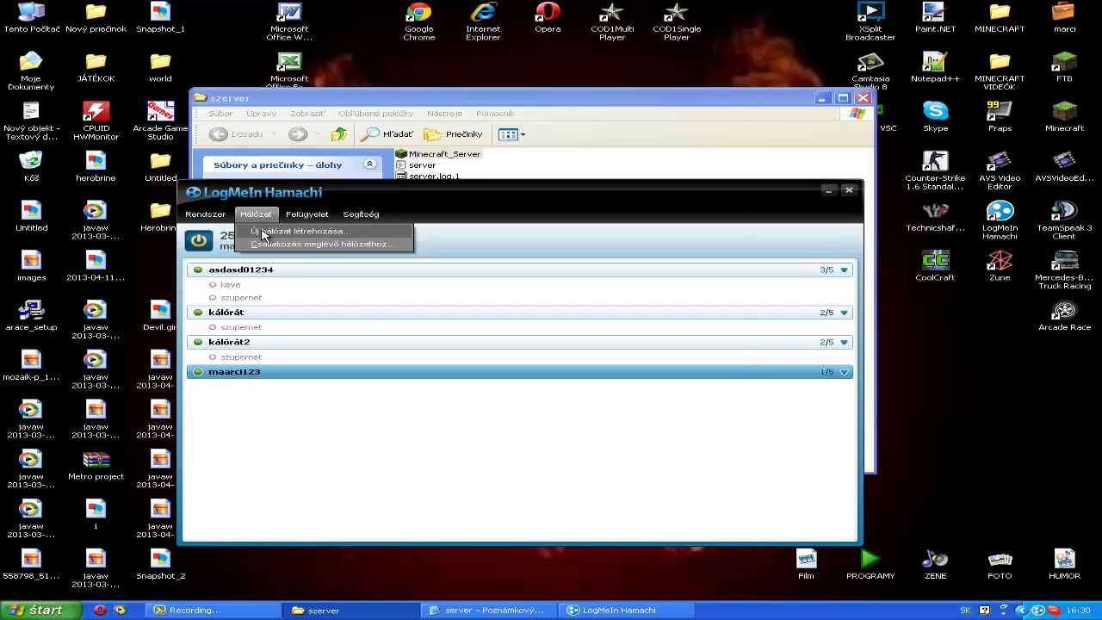
Step: Create a Hamachi network with ID maarci1234, entering and confirming its password
{"action": "left_click", "coordinate": [258, 230]}
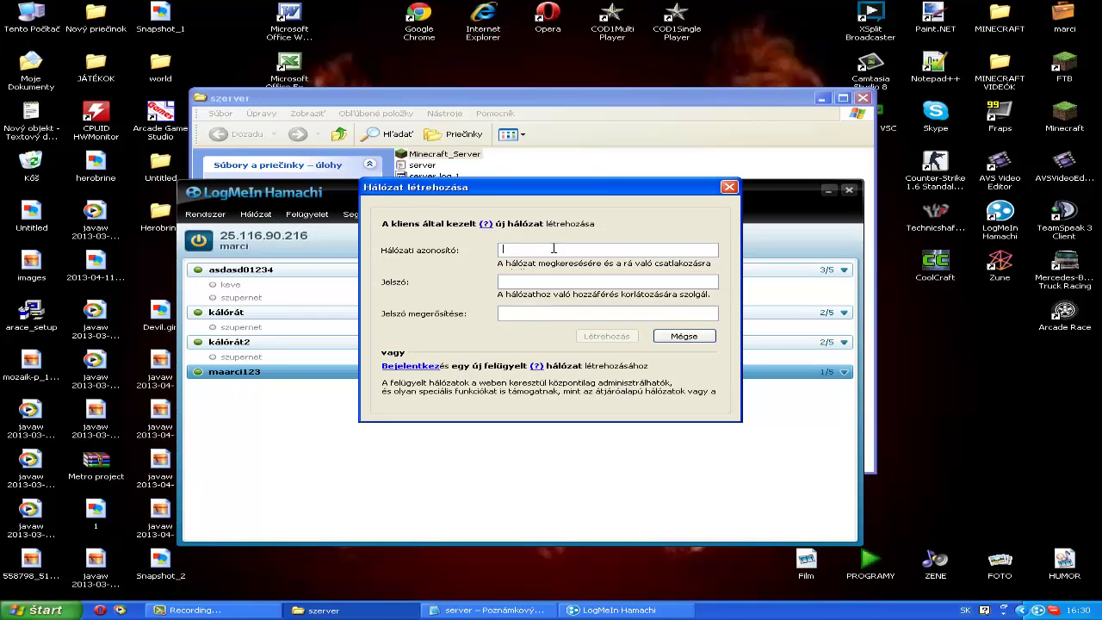
{"action": "type", "text": "maarci1234"}
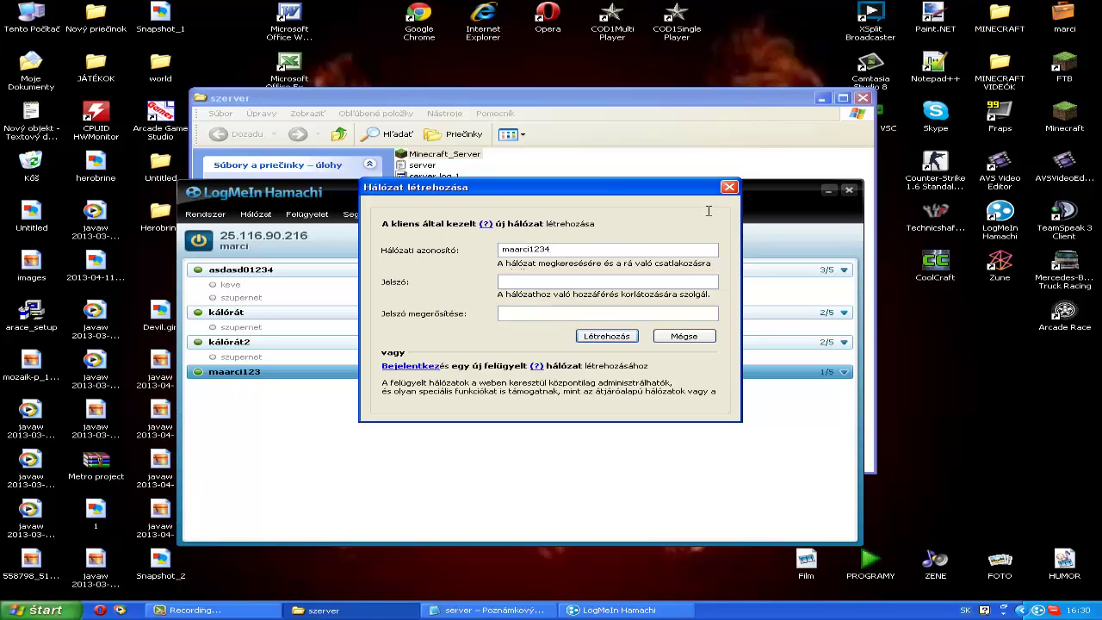
{"action": "left_click", "coordinate": [538, 282]}
{"action": "type", "text": "1234"}
{"action": "left_click", "coordinate": [526, 312]}
{"action": "type", "text": "1234"}
{"action": "left_click", "coordinate": [629, 339]}
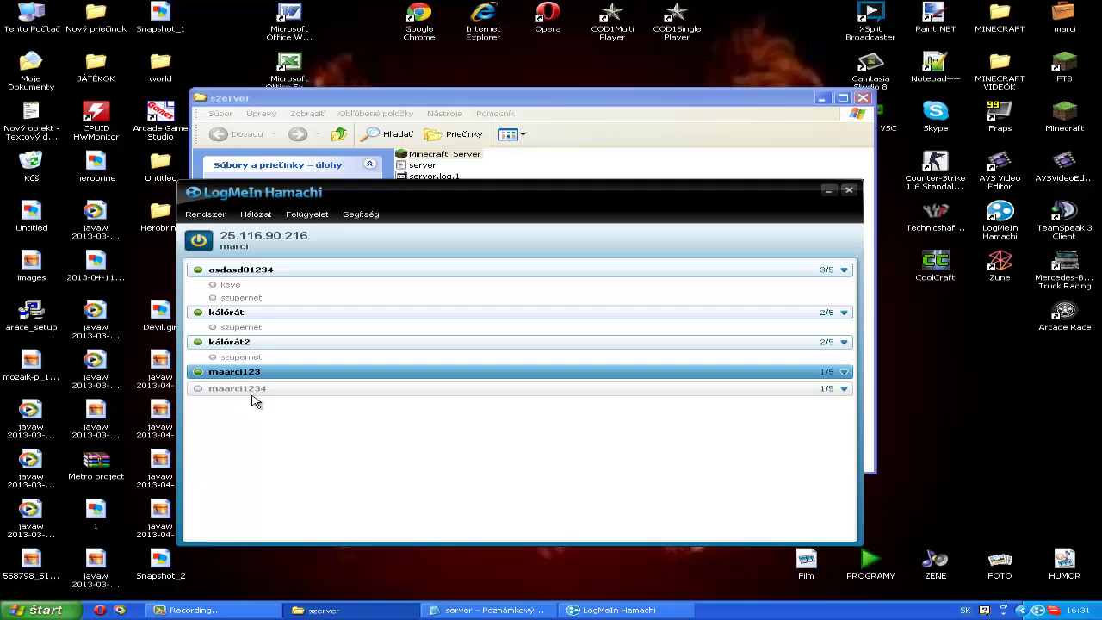
{"action": "left_click", "coordinate": [253, 392]}
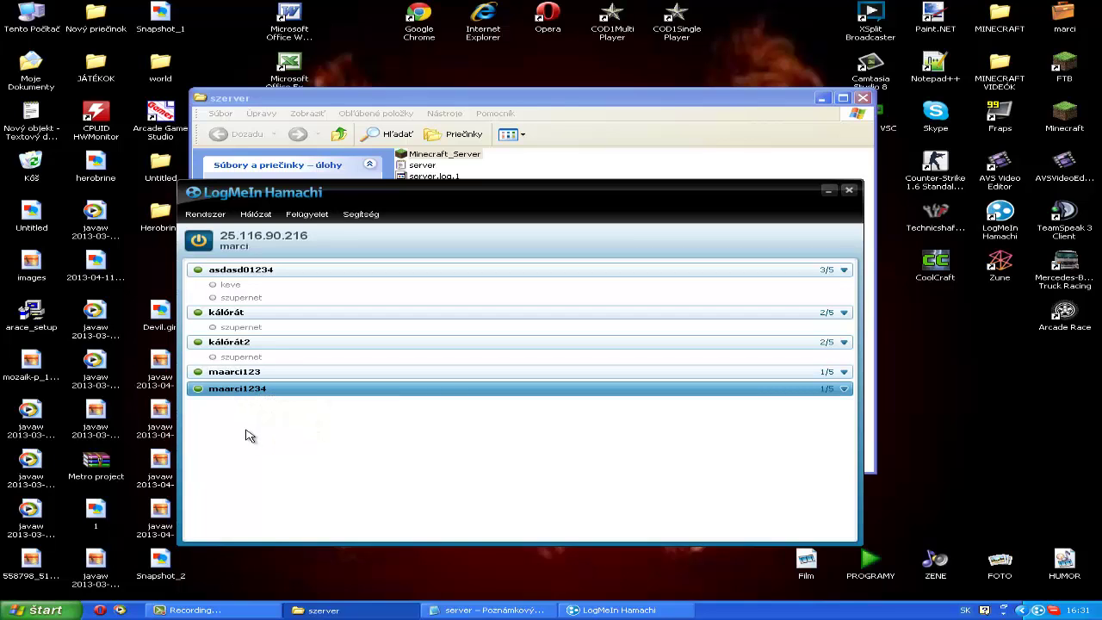
{"action": "mouse_move", "coordinate": [240, 393]}
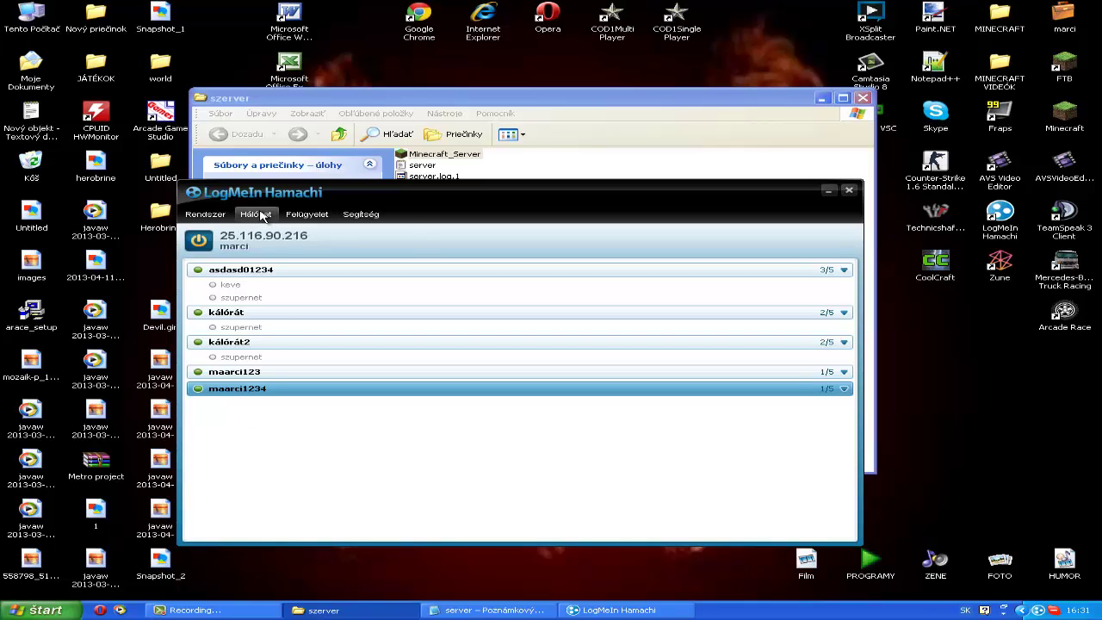
{"action": "left_click", "coordinate": [261, 215]}
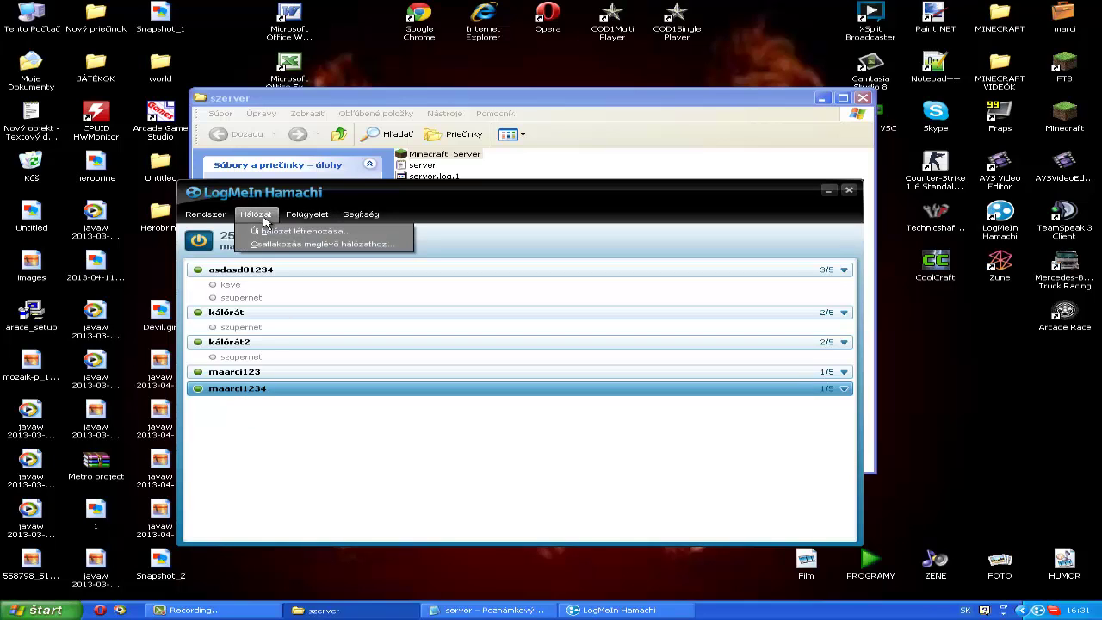
{"action": "left_click", "coordinate": [270, 245]}
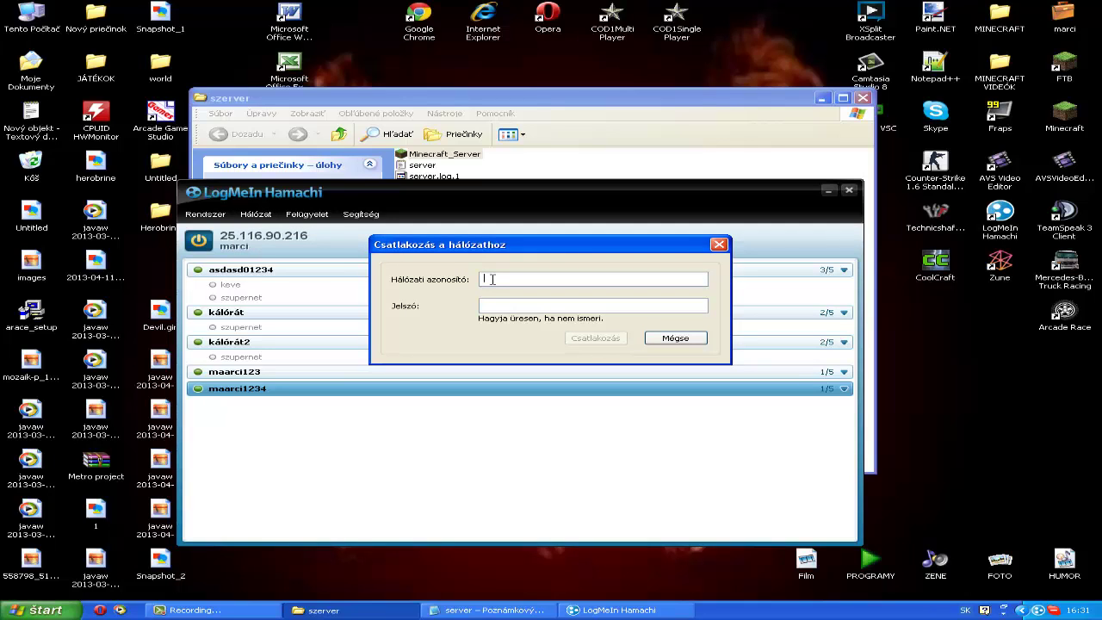
{"action": "type", "text": "maarci"}
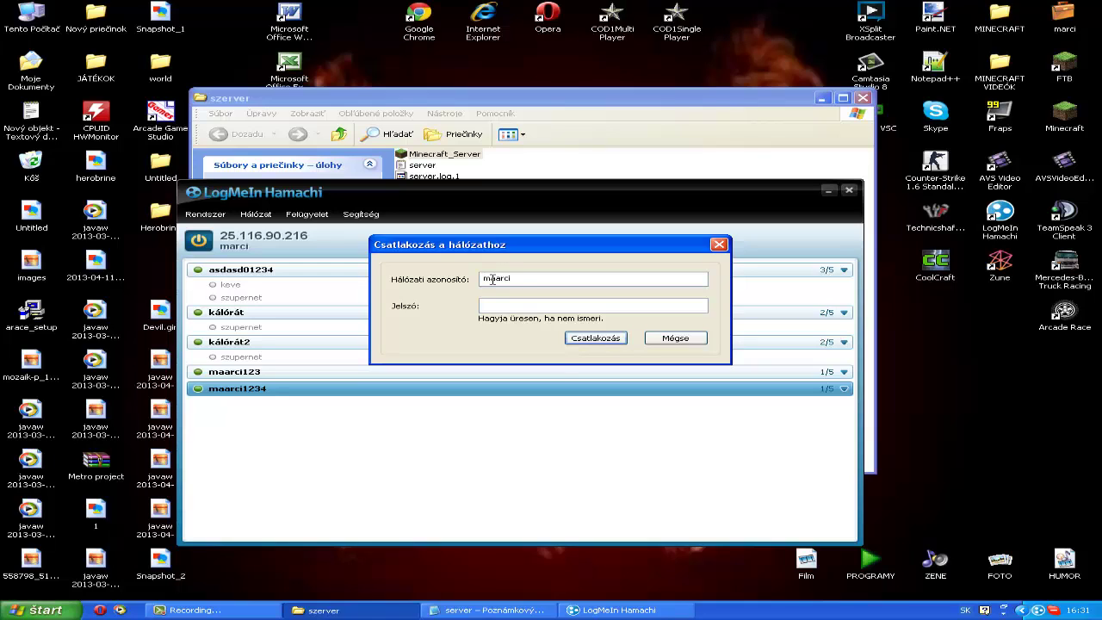
{"action": "type", "text": "1234"}
{"action": "left_click", "coordinate": [526, 306]}
{"action": "type", "text": "1234"}
{"action": "left_click", "coordinate": [585, 342]}
{"action": "left_click_drag", "start_coordinate": [527, 306], "coordinate": [448, 307]}
{"action": "key", "text": "BackSpace"}
{"action": "left_click", "coordinate": [585, 338]}
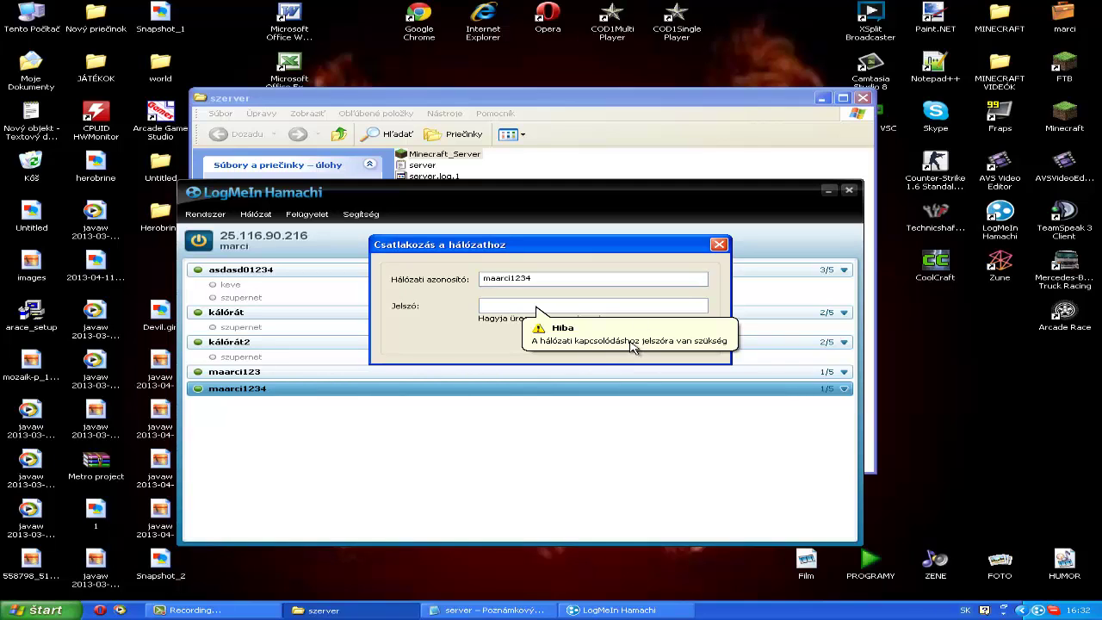
{"action": "left_click", "coordinate": [719, 244]}
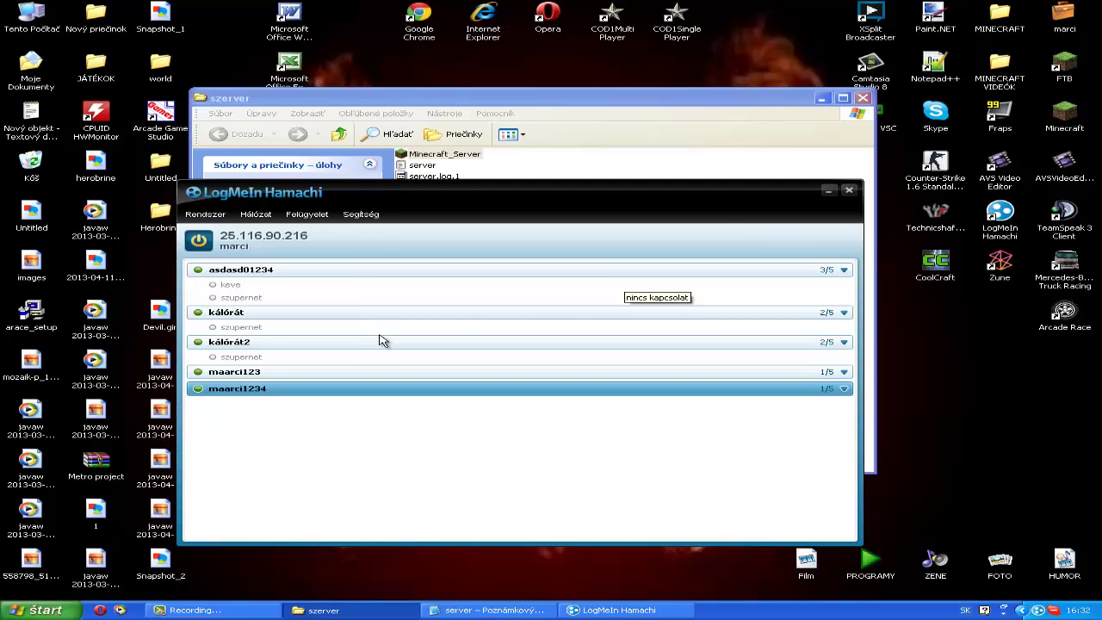
Step: Delete the maarci1234 network from Hamachi and confirm the removal
{"action": "right_click", "coordinate": [267, 392]}
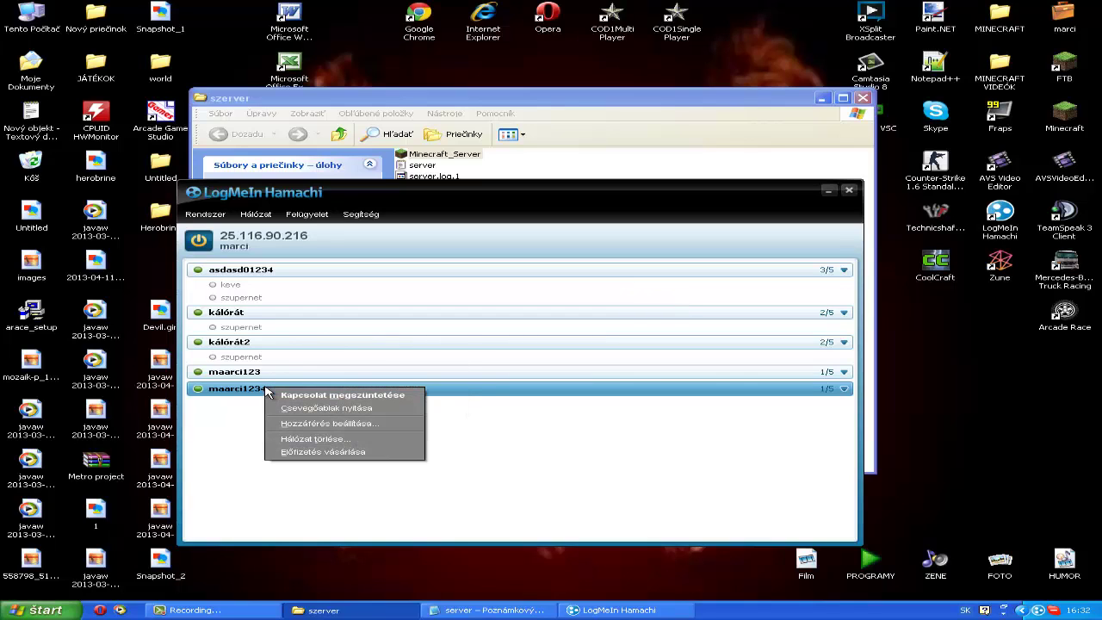
{"action": "left_click", "coordinate": [355, 441]}
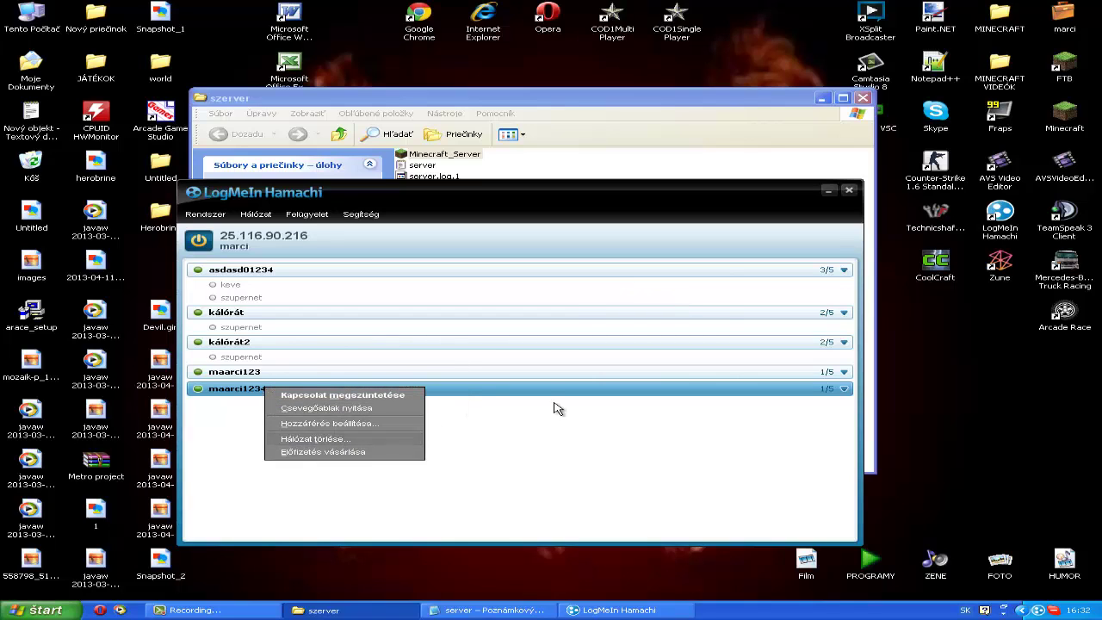
{"action": "left_click", "coordinate": [525, 324]}
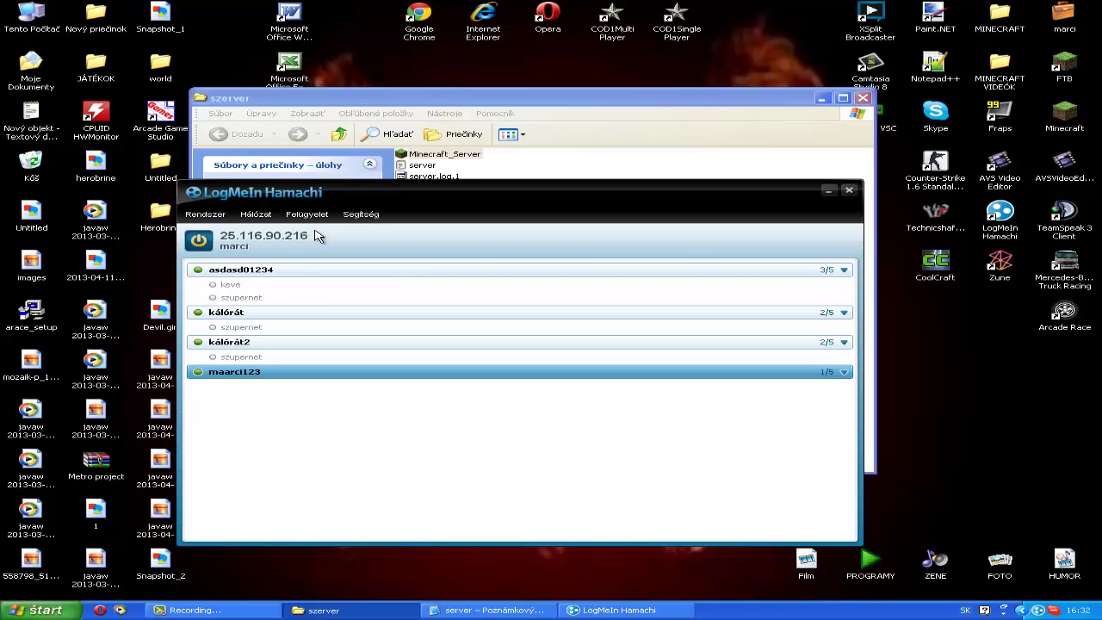
Step: Copy the Hamachi address 25.116.90.216 and bring the server properties file back in Notepad
{"action": "mouse_move", "coordinate": [298, 240]}
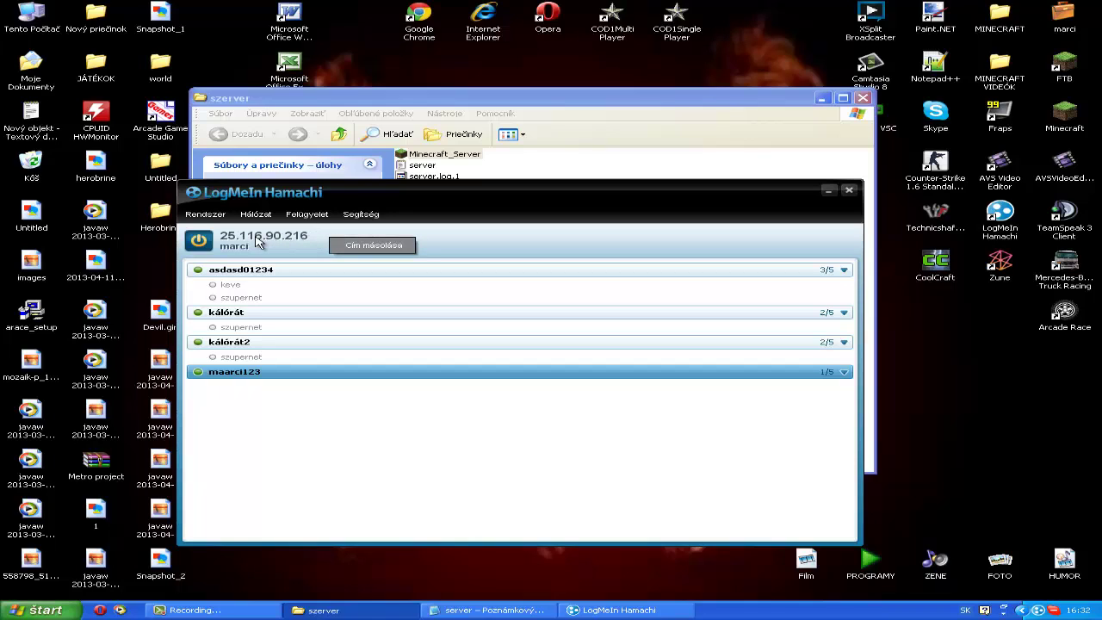
{"action": "left_click", "coordinate": [335, 245]}
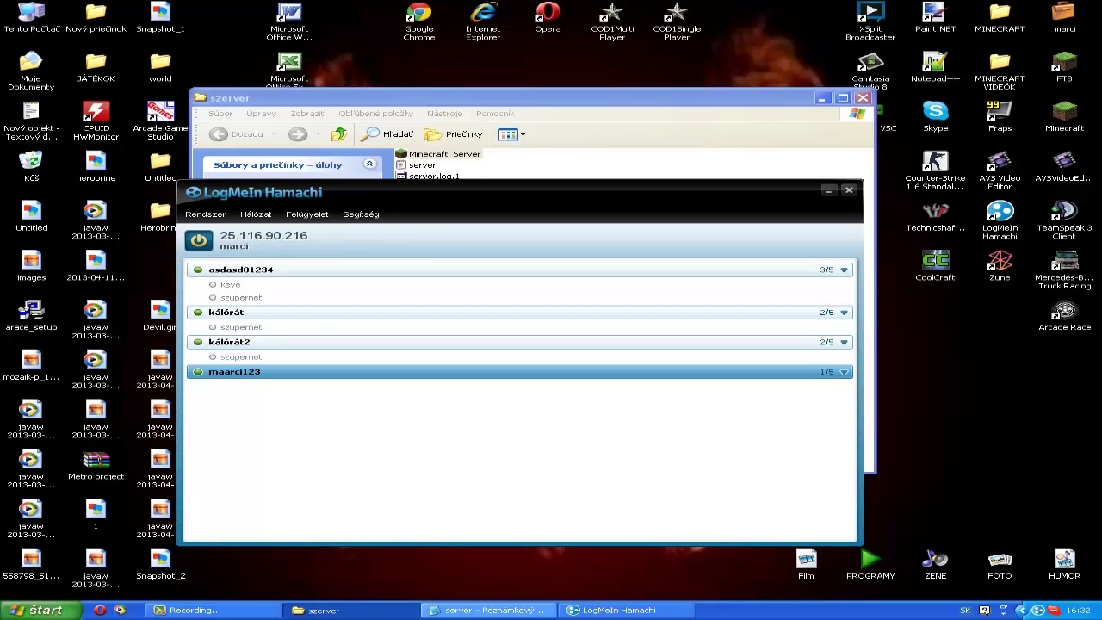
{"action": "left_click", "coordinate": [496, 609]}
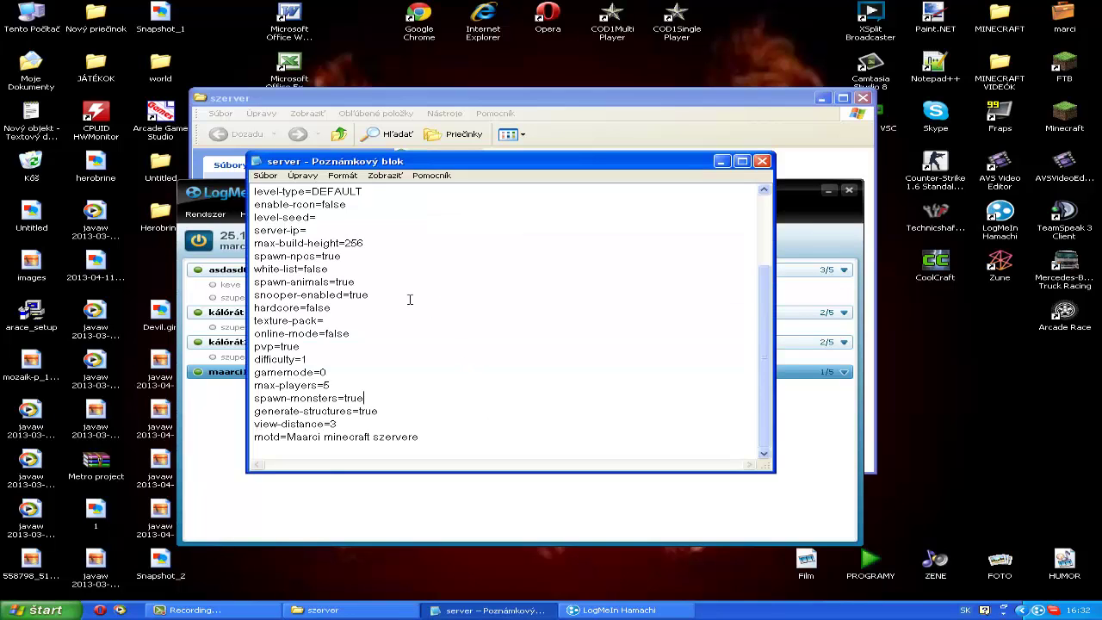
Step: Paste 25.116.90.216 after server-ip=, save the server properties file, and close Notepad
{"action": "left_click", "coordinate": [351, 231]}
{"action": "type", "text": "25.116.90.216"}
{"action": "left_click", "coordinate": [265, 176]}
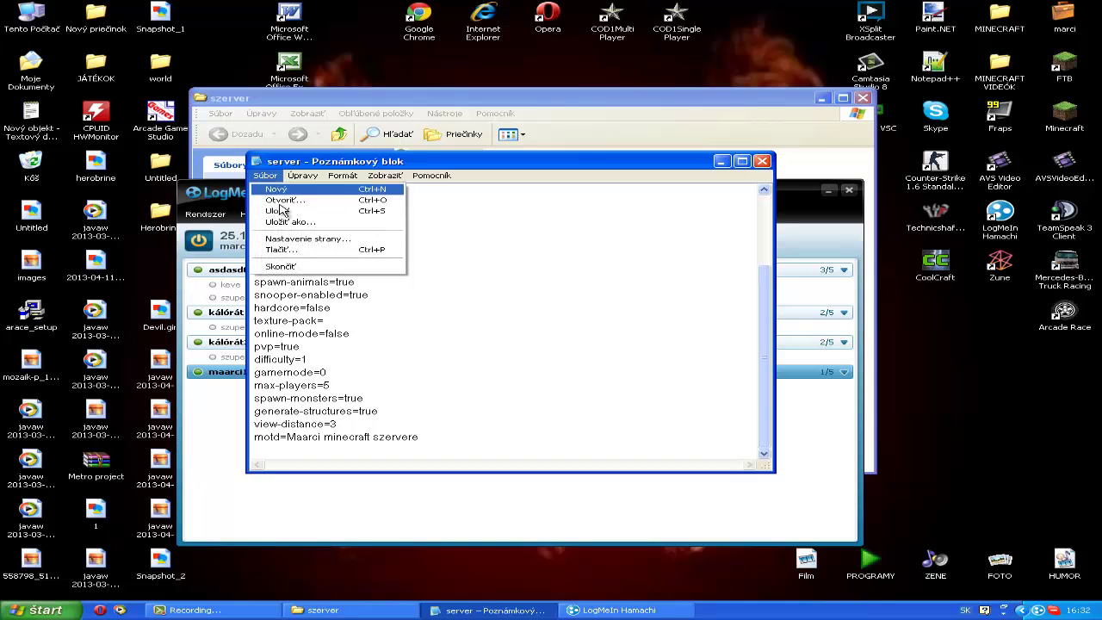
{"action": "left_click", "coordinate": [287, 212]}
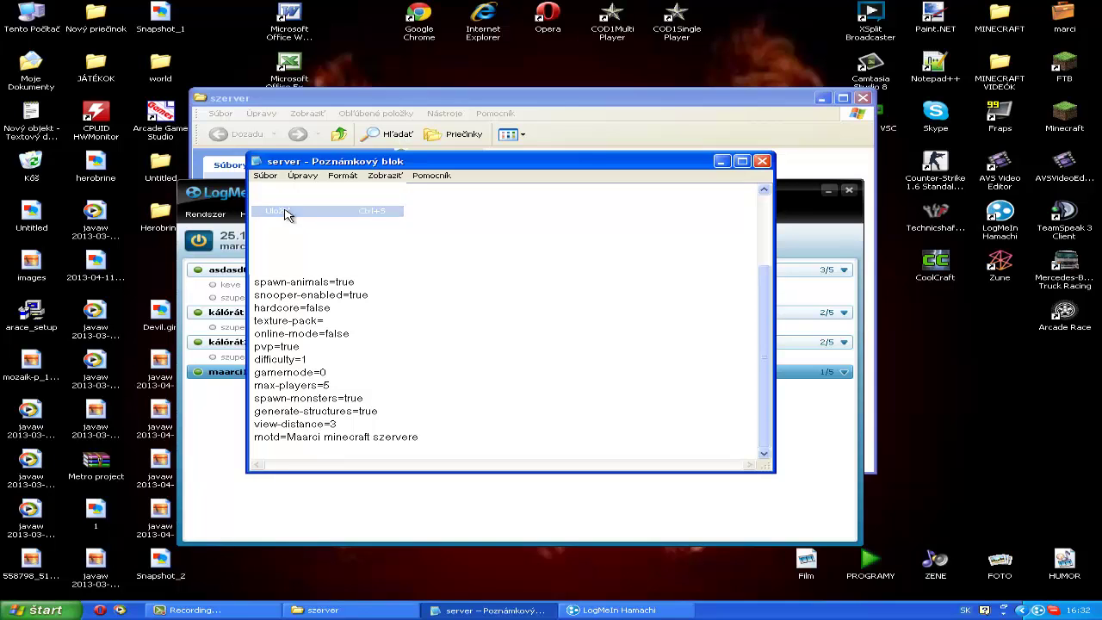
{"action": "left_click", "coordinate": [761, 163]}
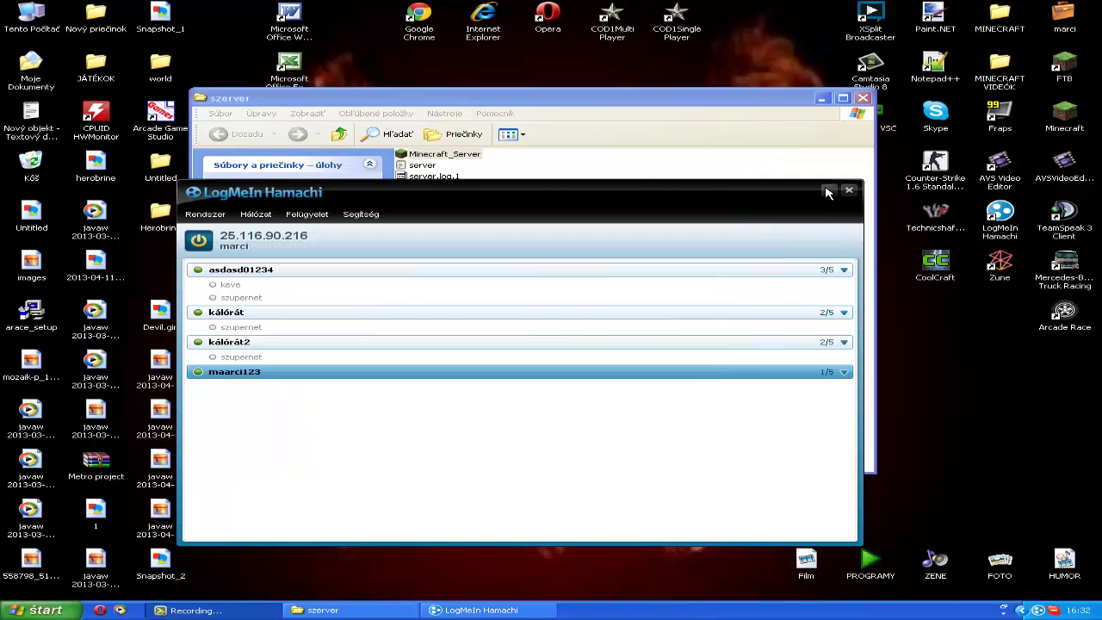
Step: Minimize Hamachi to reveal the szerver folder, then switch to Minecraft's multiplayer server list
{"action": "left_click", "coordinate": [827, 190]}
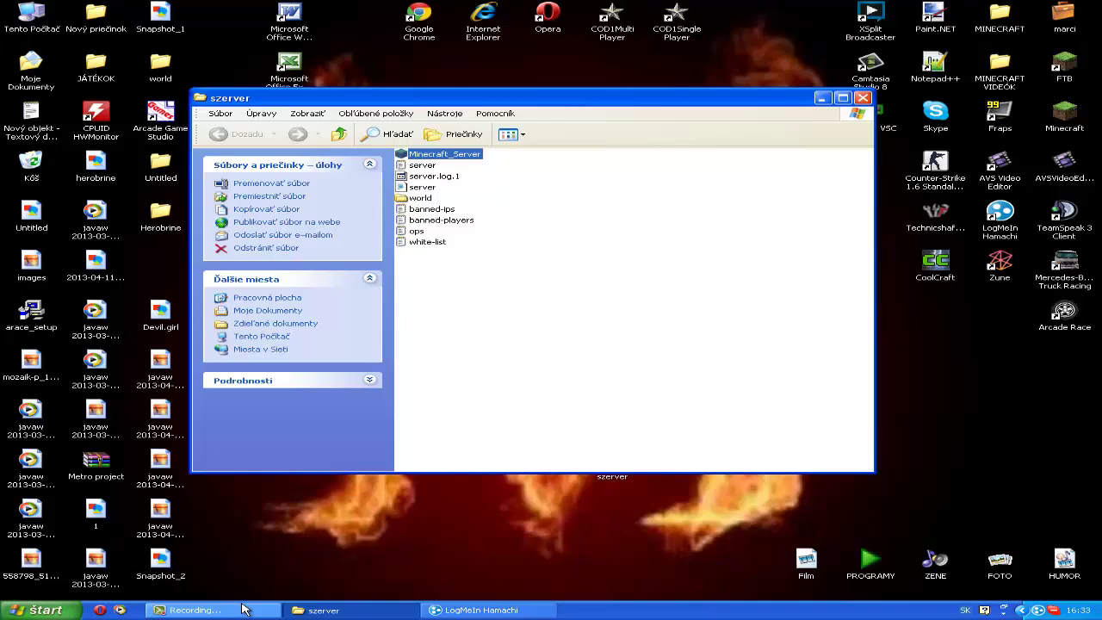
{"action": "left_click", "coordinate": [243, 609]}
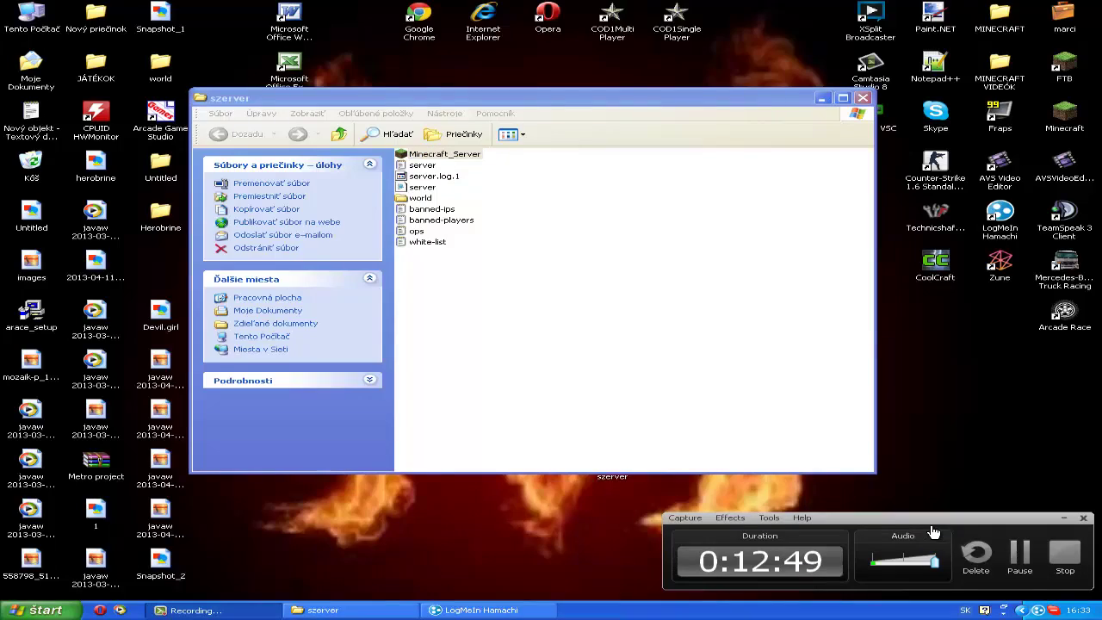
{"action": "left_click", "coordinate": [1021, 555]}
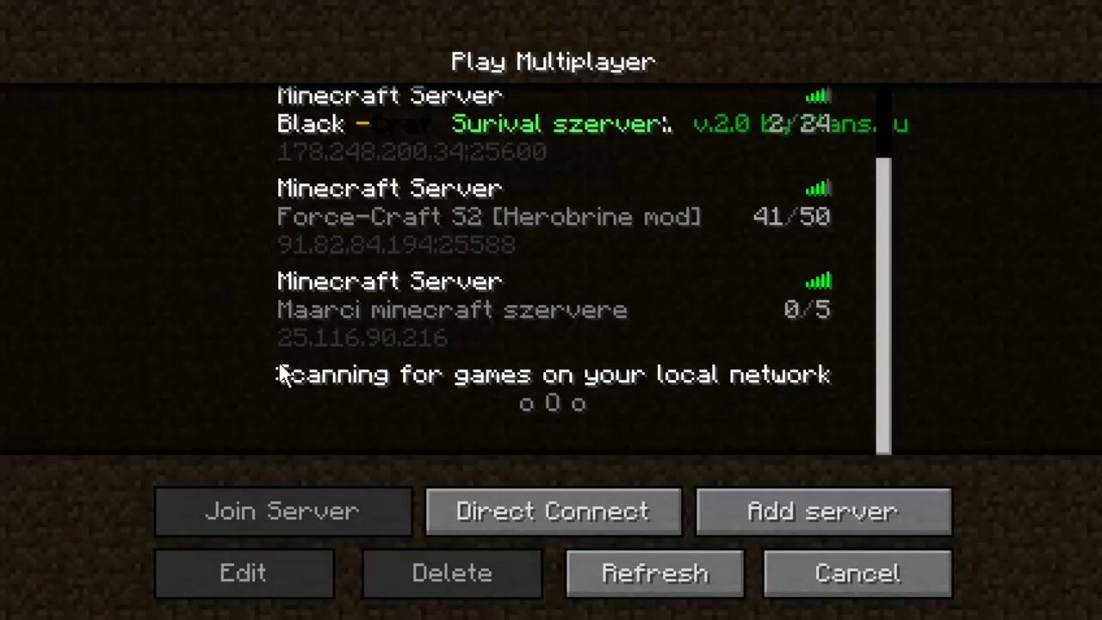
Step: Select Maarci minecraft szervere in the server list and join it
{"action": "left_click", "coordinate": [408, 304]}
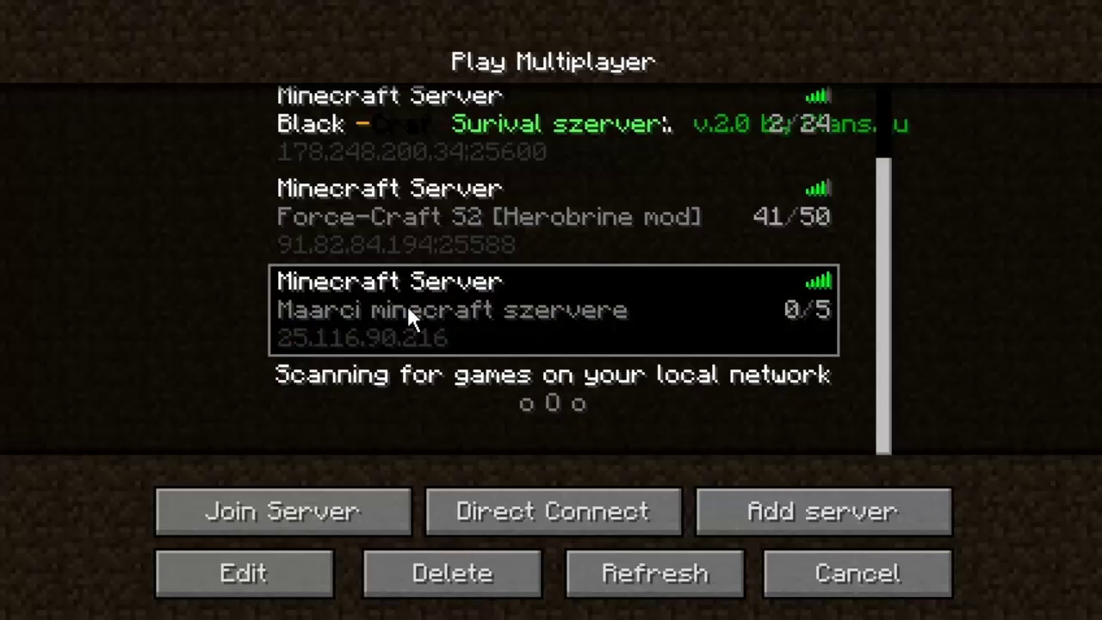
{"action": "left_click", "coordinate": [287, 526]}
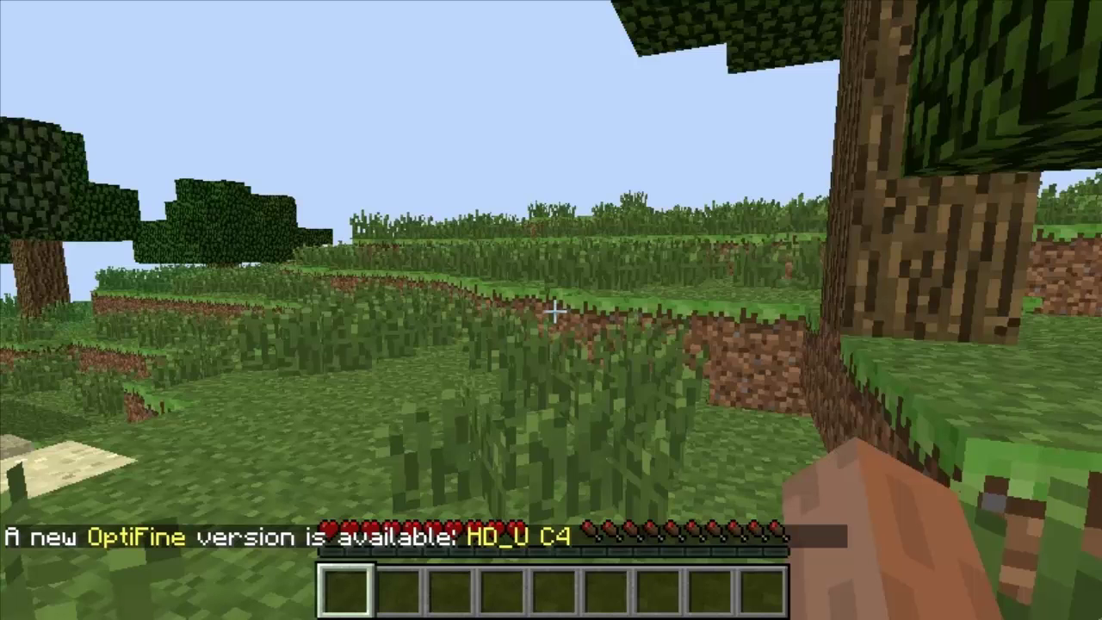
Step: Pause the game with Esc to show the Game menu
{"action": "key", "text": "Escape"}
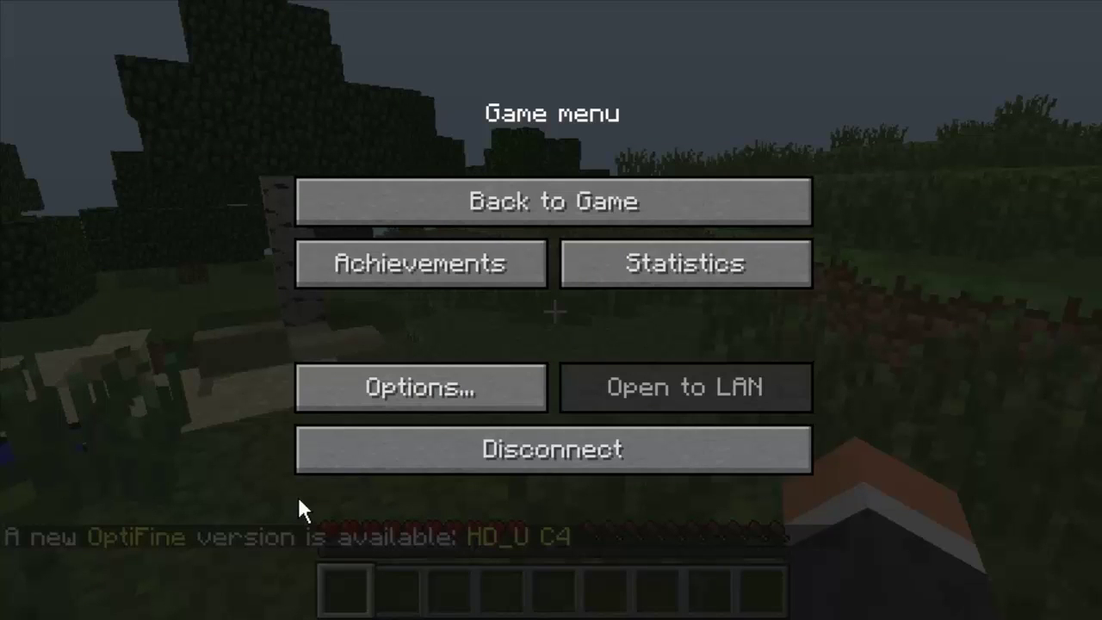